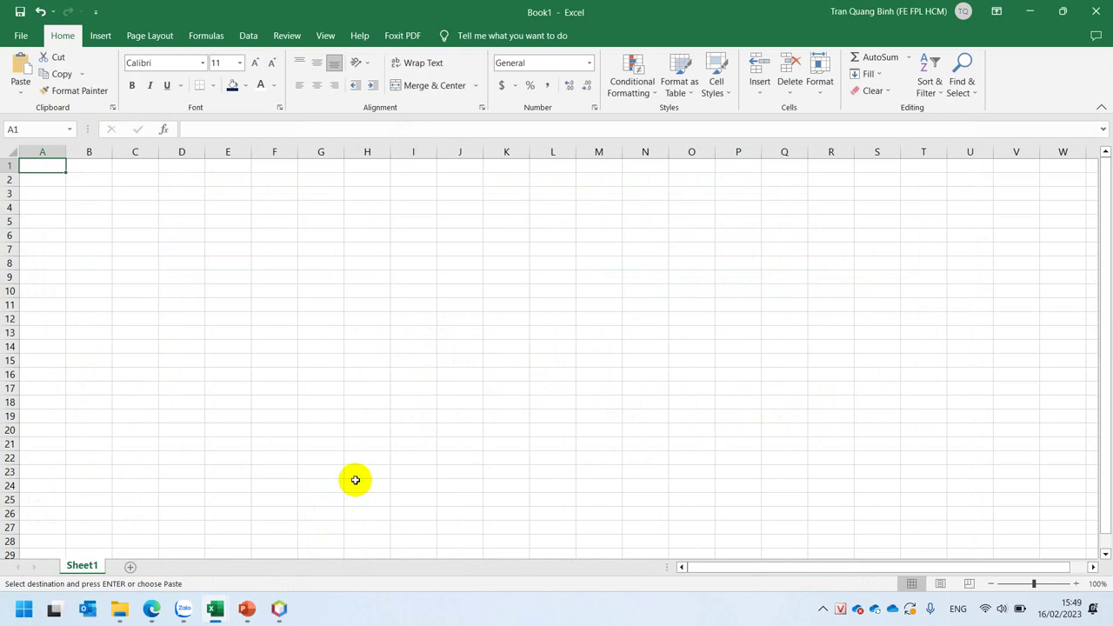
Enter the header "MSSV" in cell A1 of the blank Book1 sheet.
key("alt")
left_click(201, 354)
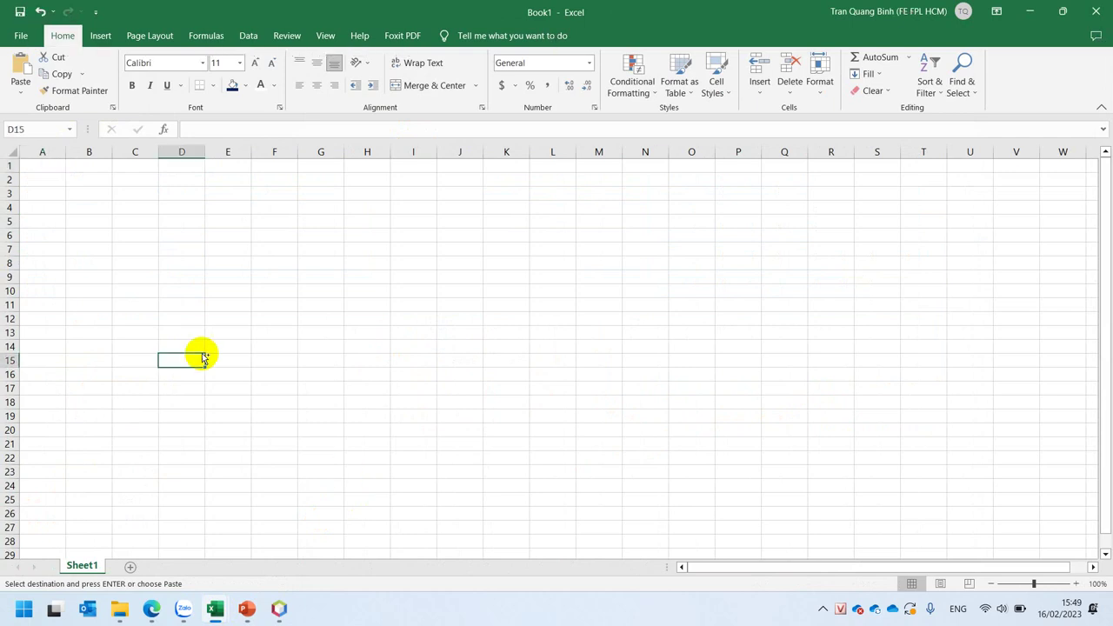
scroll(200, 354, "up", 9, "ctrl")
left_click(136, 201)
scroll(186, 398, "up", 2)
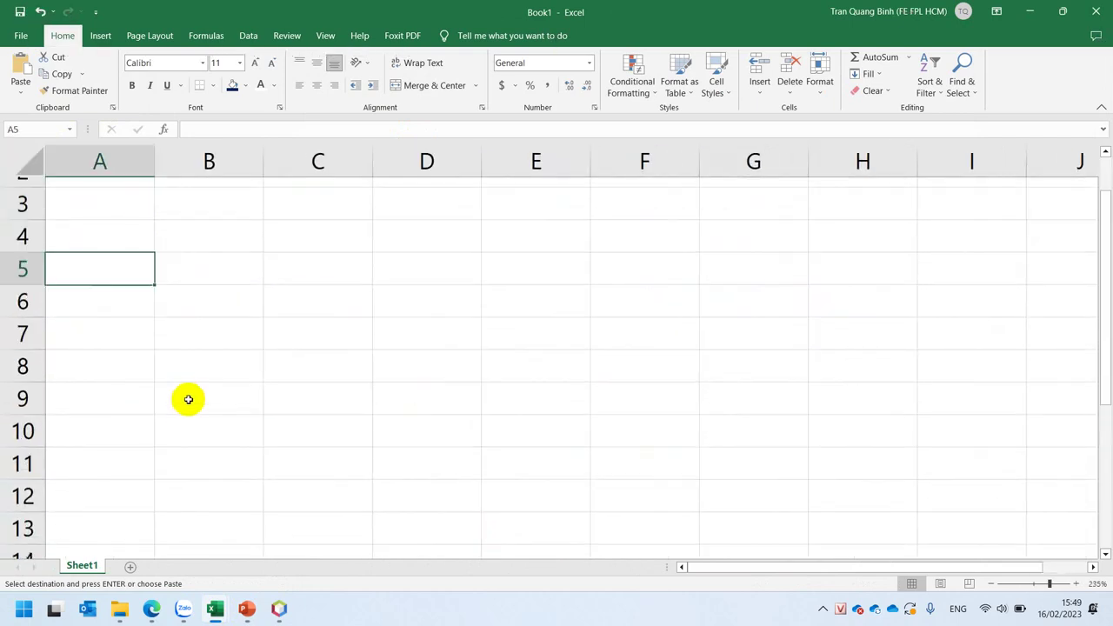
left_click(131, 197)
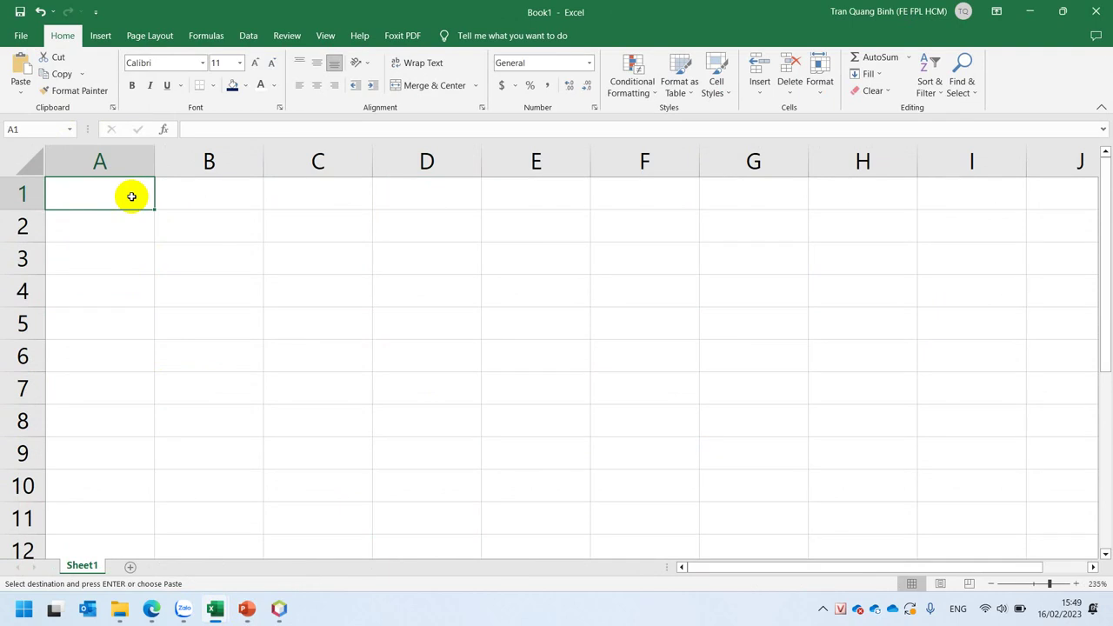
type("MSSV")
key("Return")
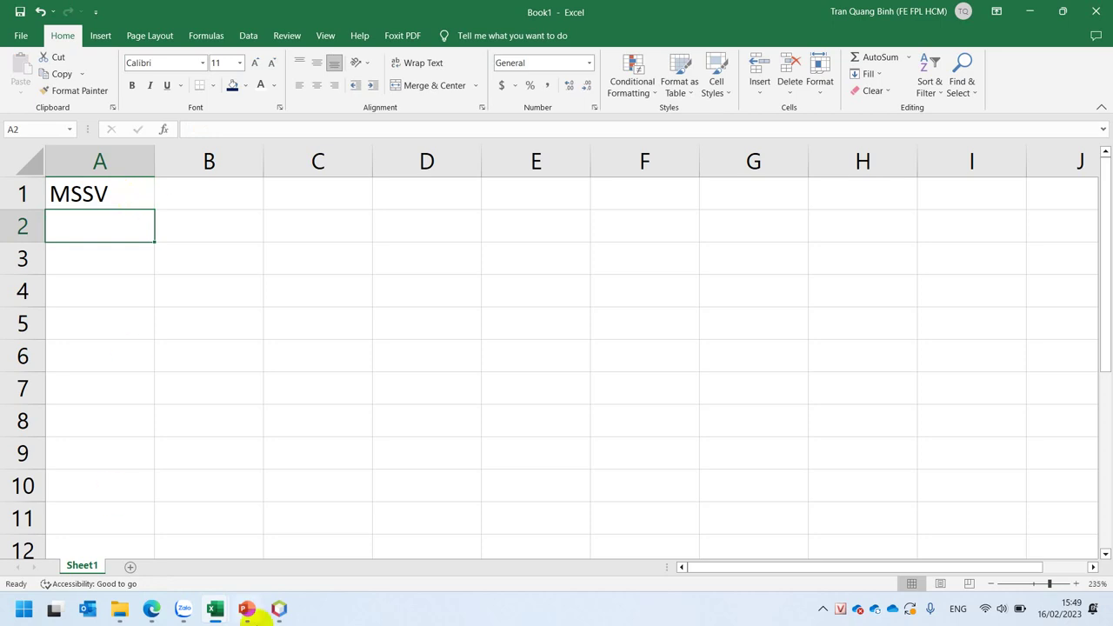
Switch to the "Tong Hop CP18304 Java1 L4" workbook and copy the student IDs in B3:B21 of the TongHop sheet.
mouse_move(215, 608)
left_click(169, 565)
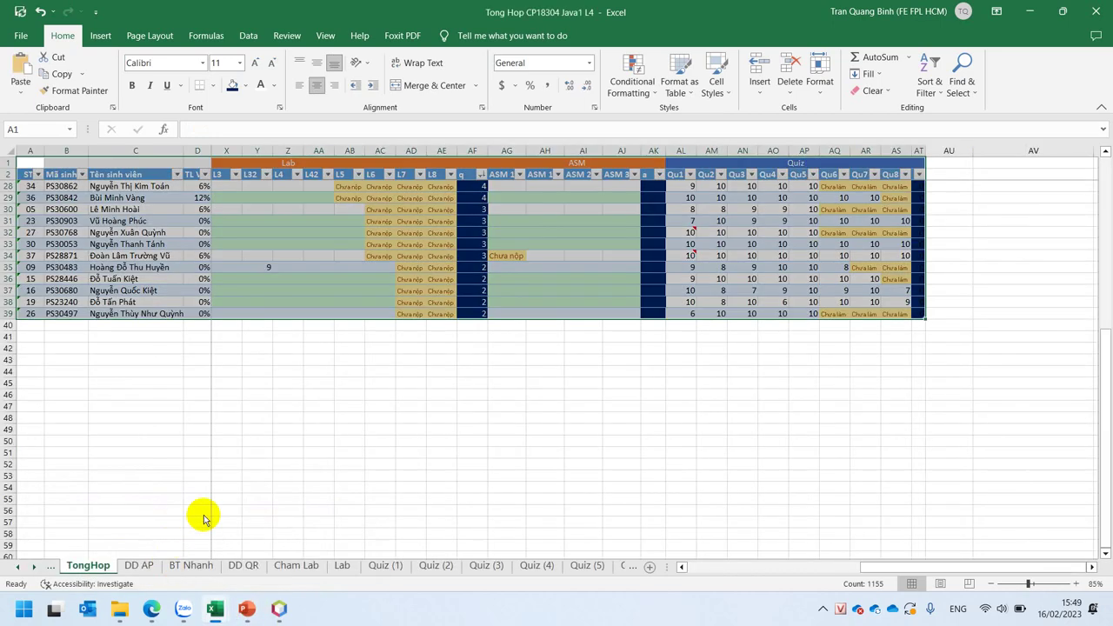
left_click(722, 569)
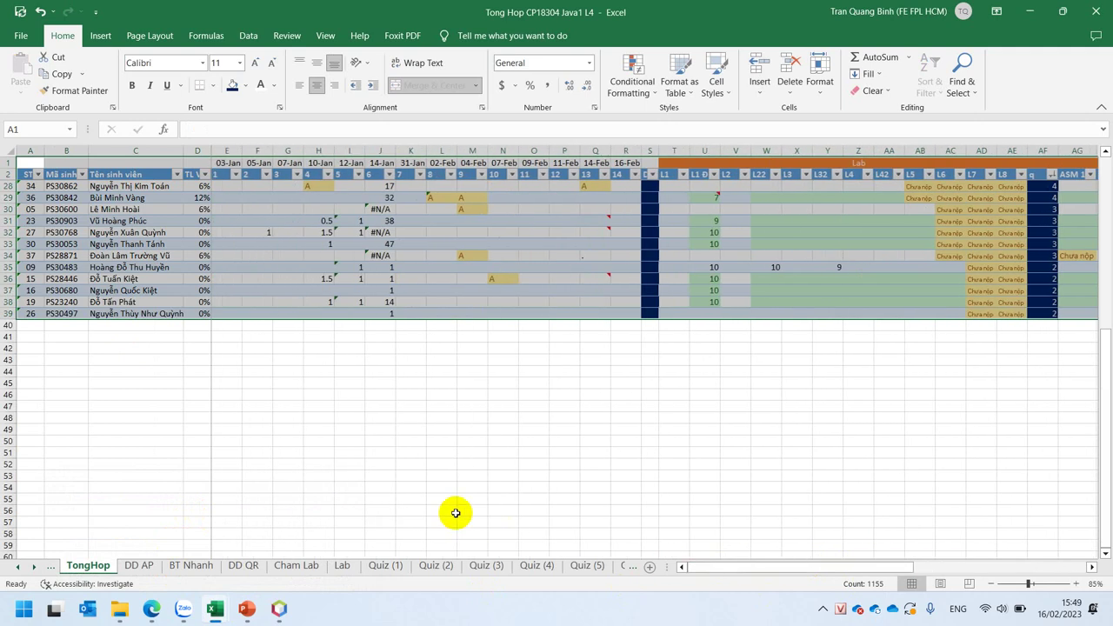
scroll(455, 514, "up", 9)
left_click(62, 187)
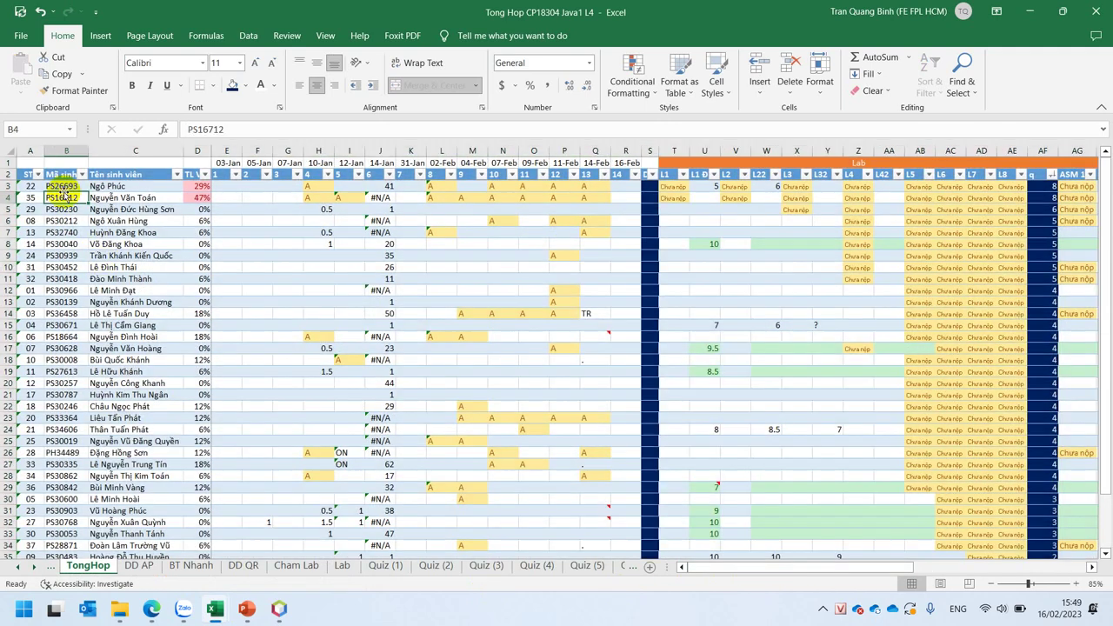
left_click(69, 394, "shift")
key("ctrl+c")
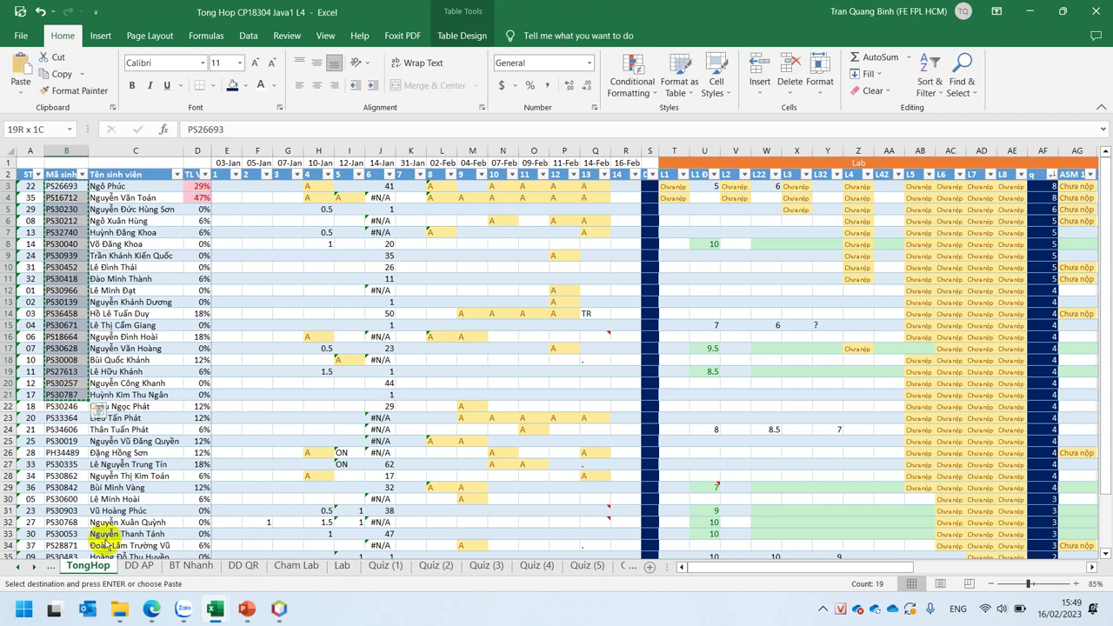
Paste the copied student IDs as values only into Book1, starting at cell A2.
left_click(298, 547)
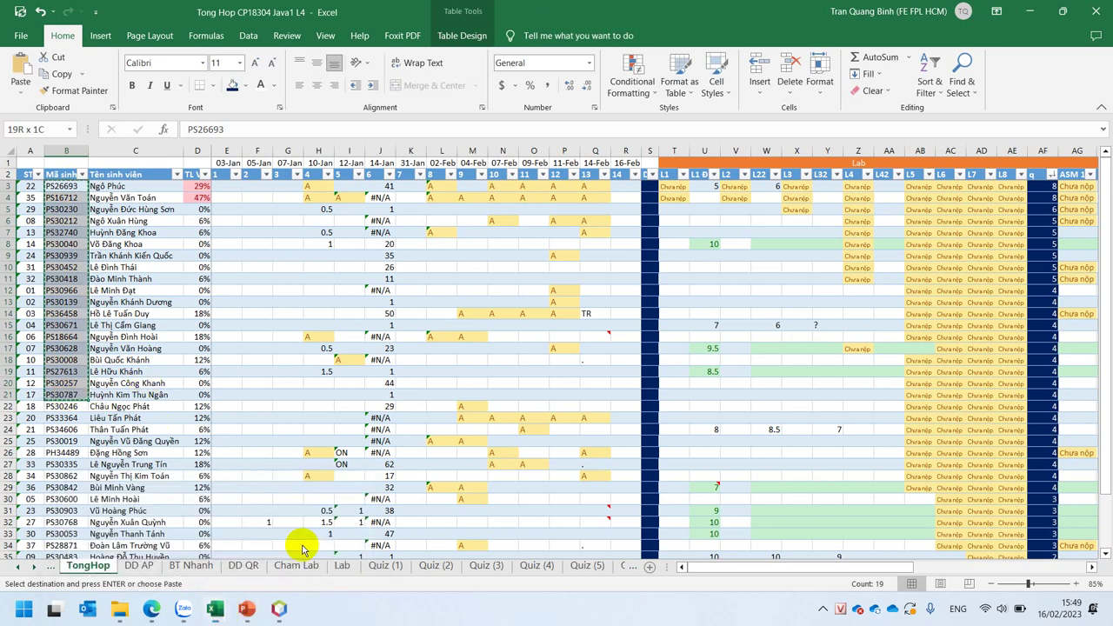
left_click(76, 226)
right_click(78, 230)
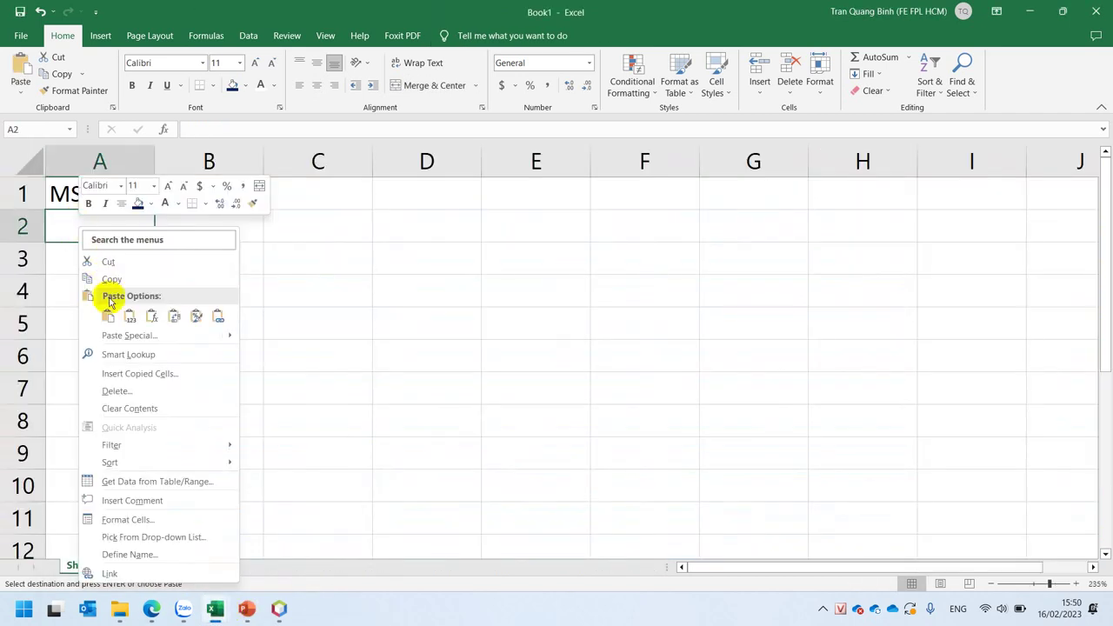
left_click(129, 316)
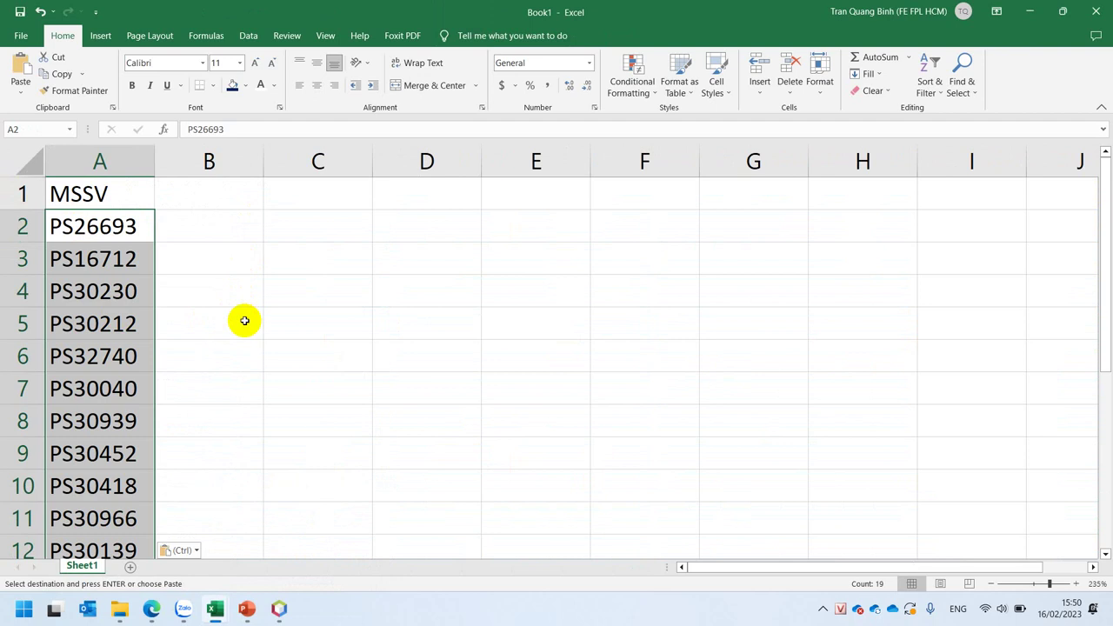
scroll(300, 391, "down", 1)
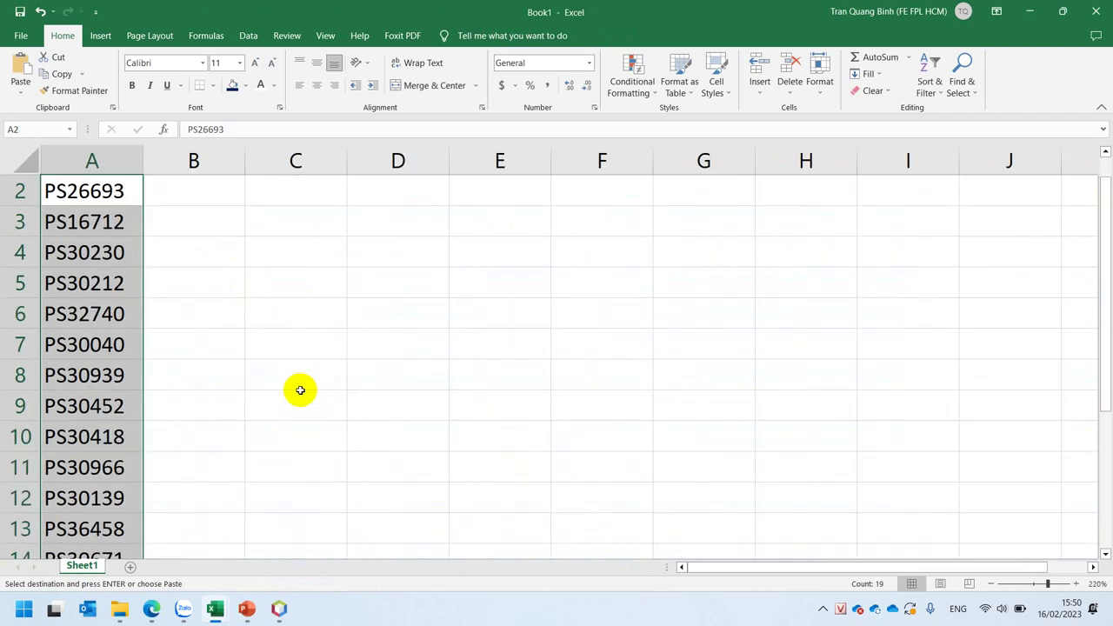
scroll(300, 391, "down", 3)
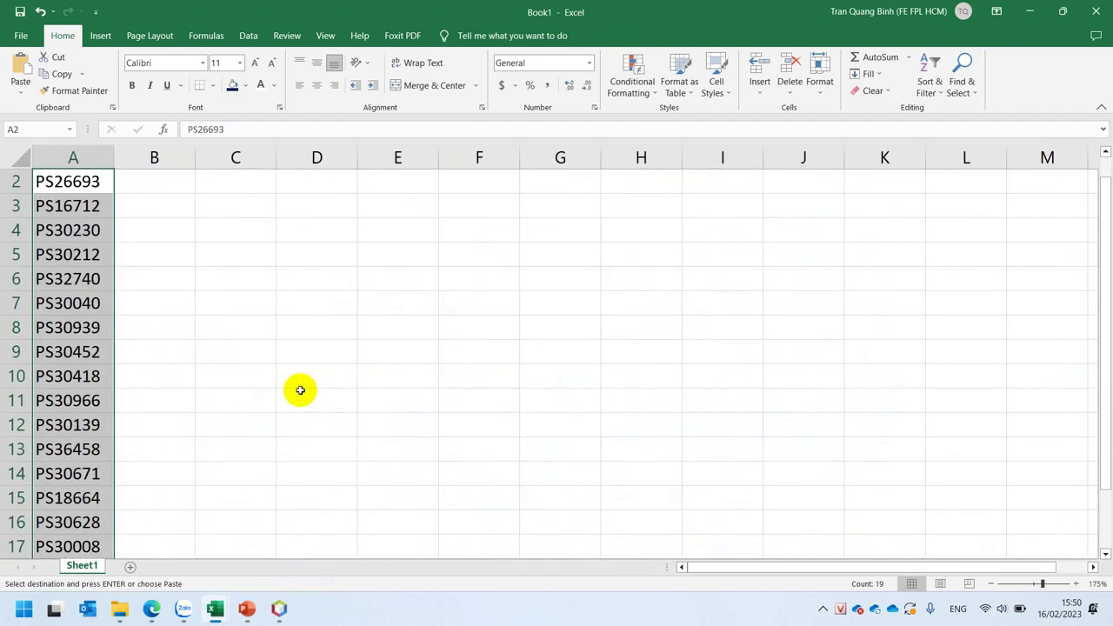
Go back to the Tong Hop workbook and copy the PH-prefixed student ID in cell B26.
left_click(215, 608)
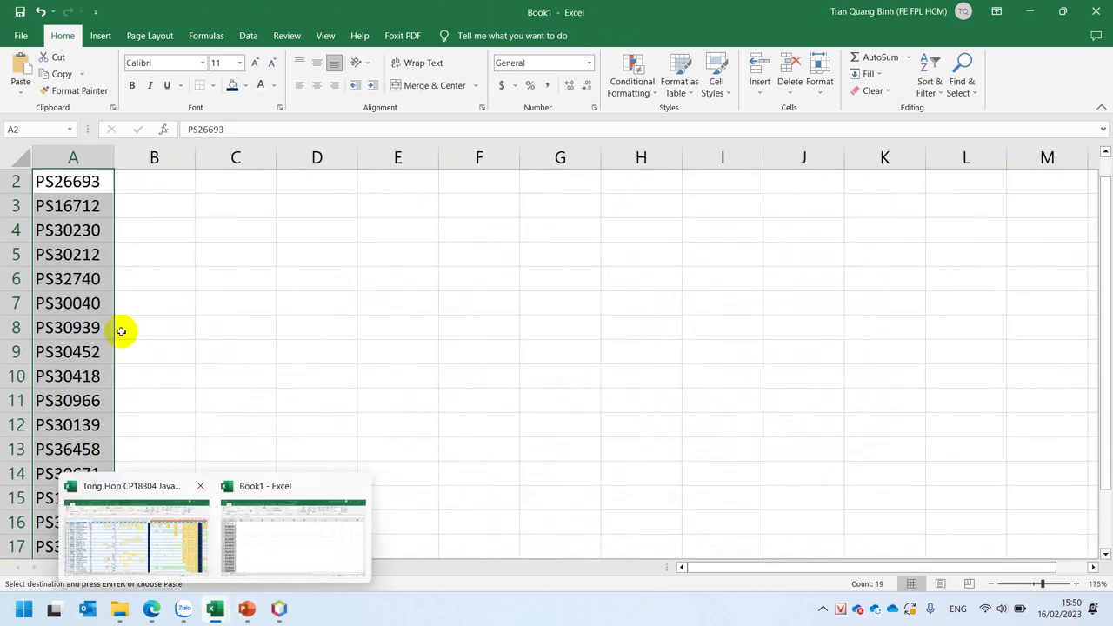
left_click(108, 507)
left_click(61, 290)
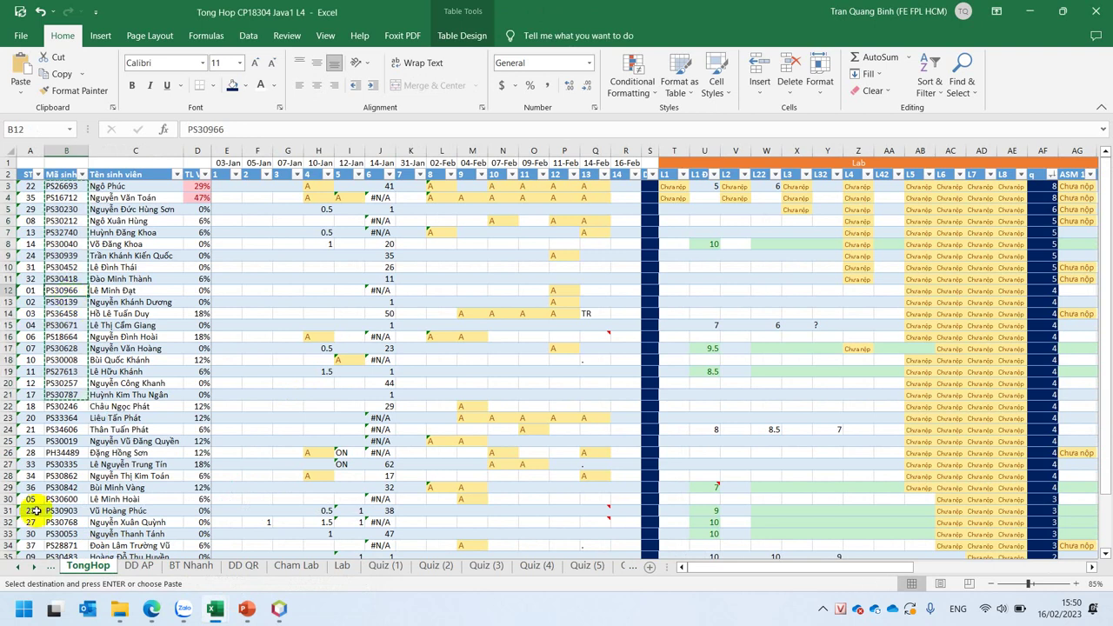
left_click(55, 452)
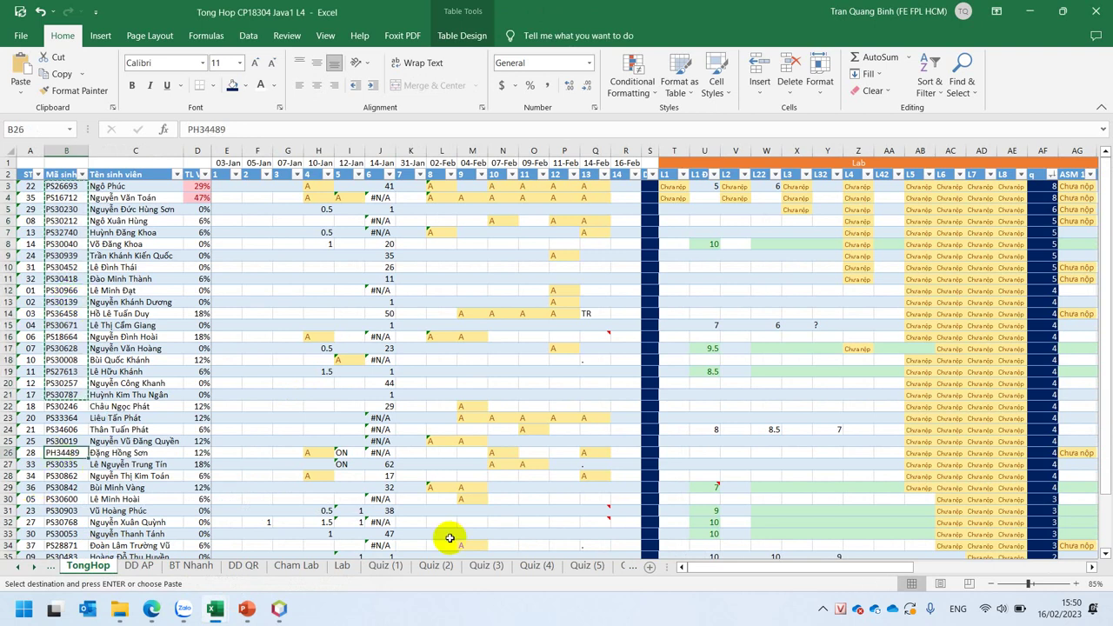
key("ctrl+c")
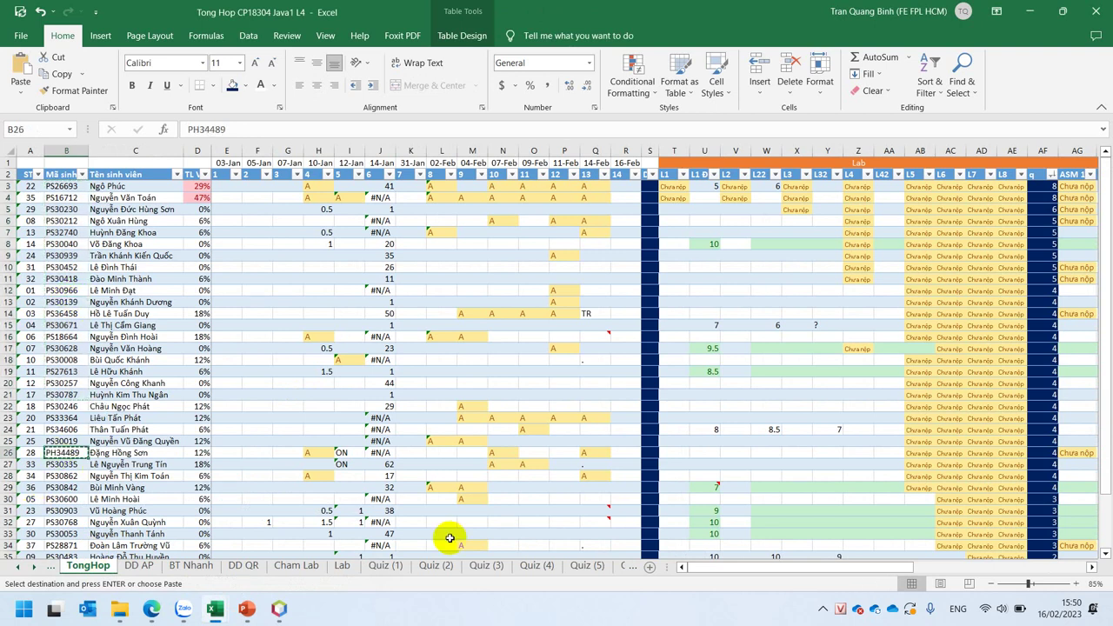
Replace the student ID in Book1 cell A2 with the copied one, pasting values only.
key("alt+Tab")
scroll(73, 355, "down", 5)
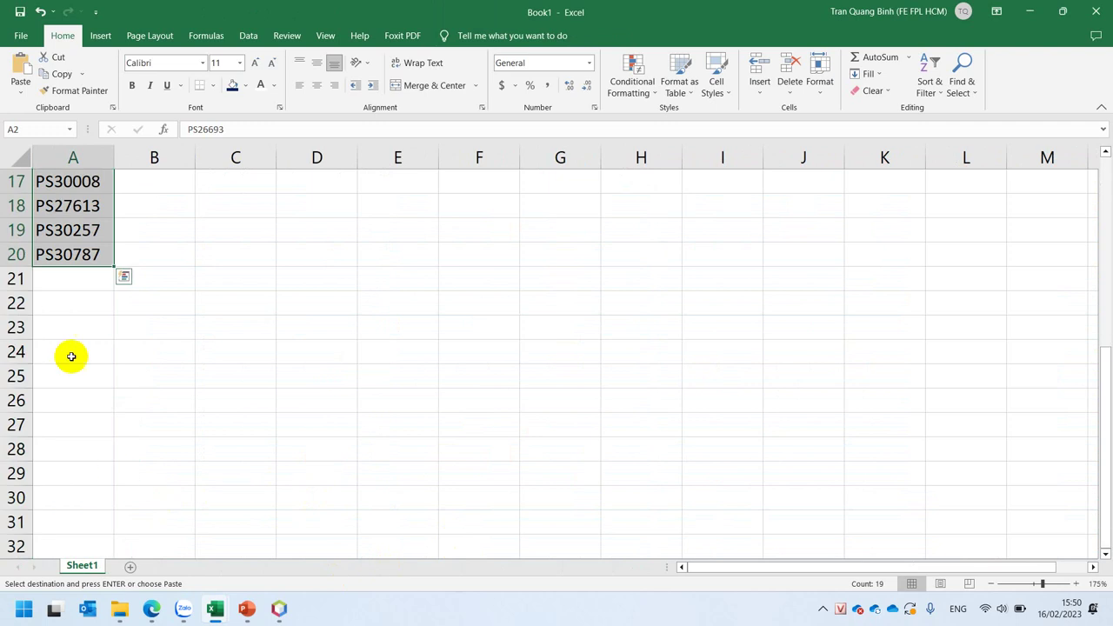
left_click(66, 280)
scroll(191, 417, "up", 5)
right_click(87, 211)
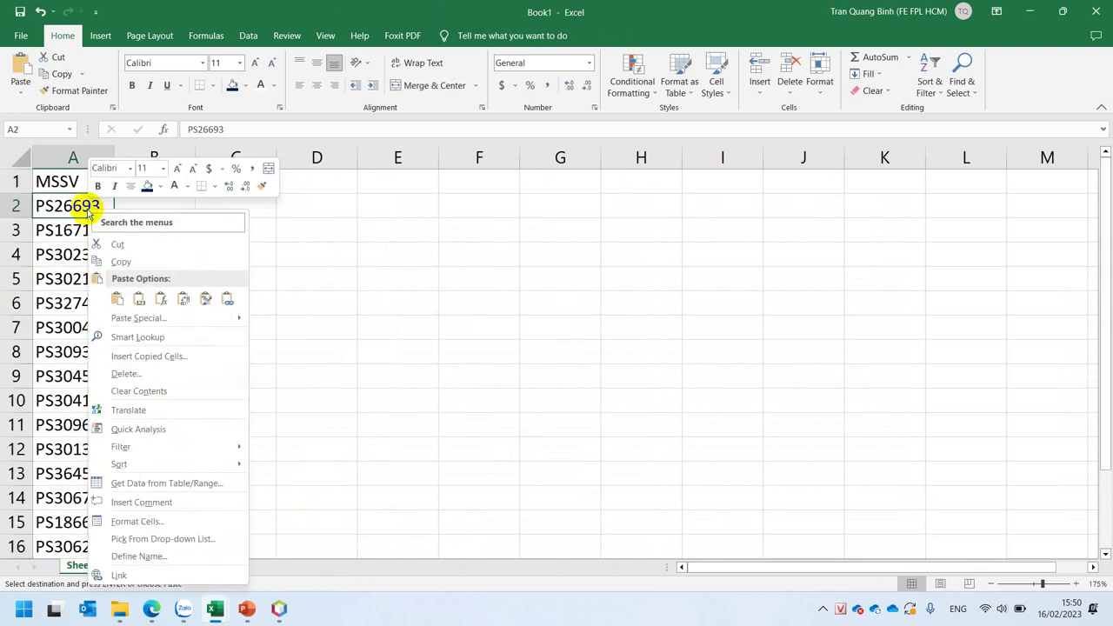
left_click(139, 298)
left_click(152, 200)
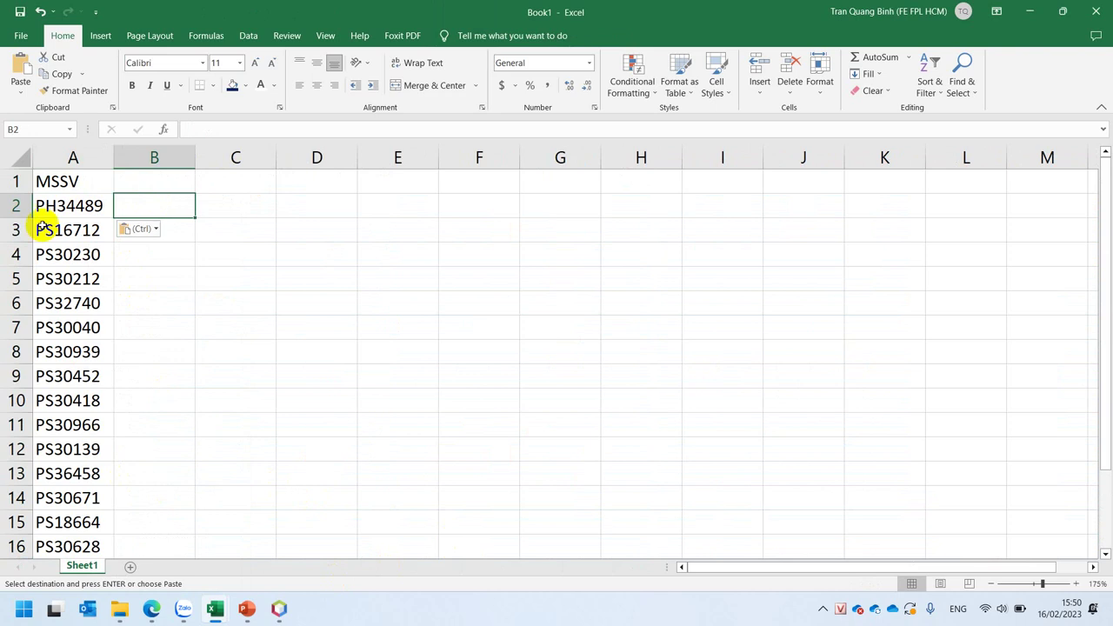
Clear the contents of A13:A21 to shorten the student ID list.
left_click(60, 210)
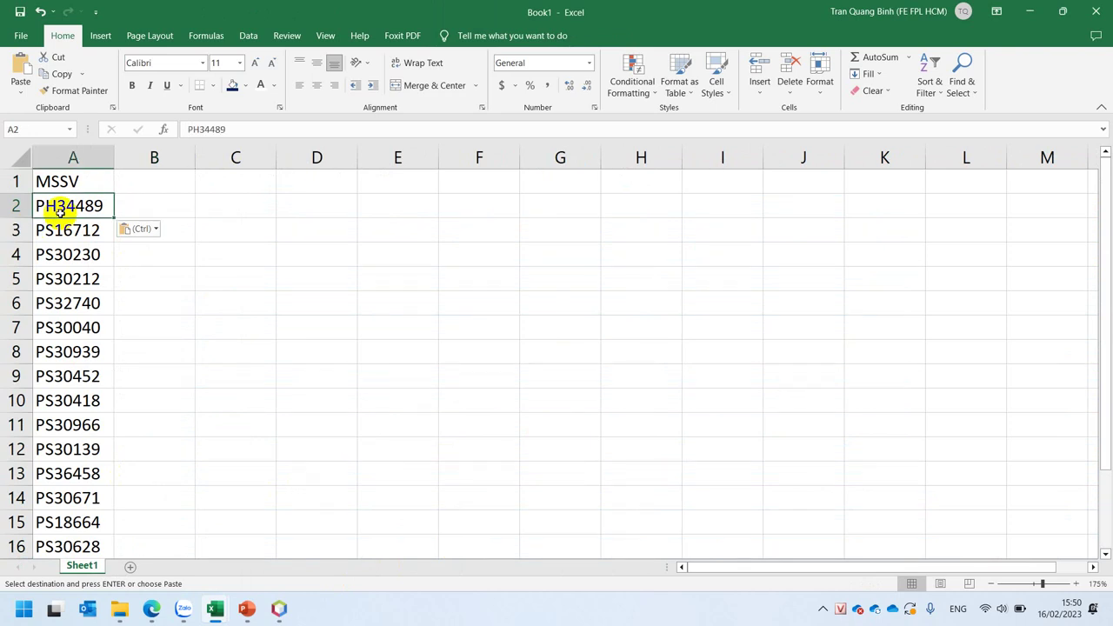
scroll(87, 391, "down", 4)
left_click_drag(87, 425, 76, 230)
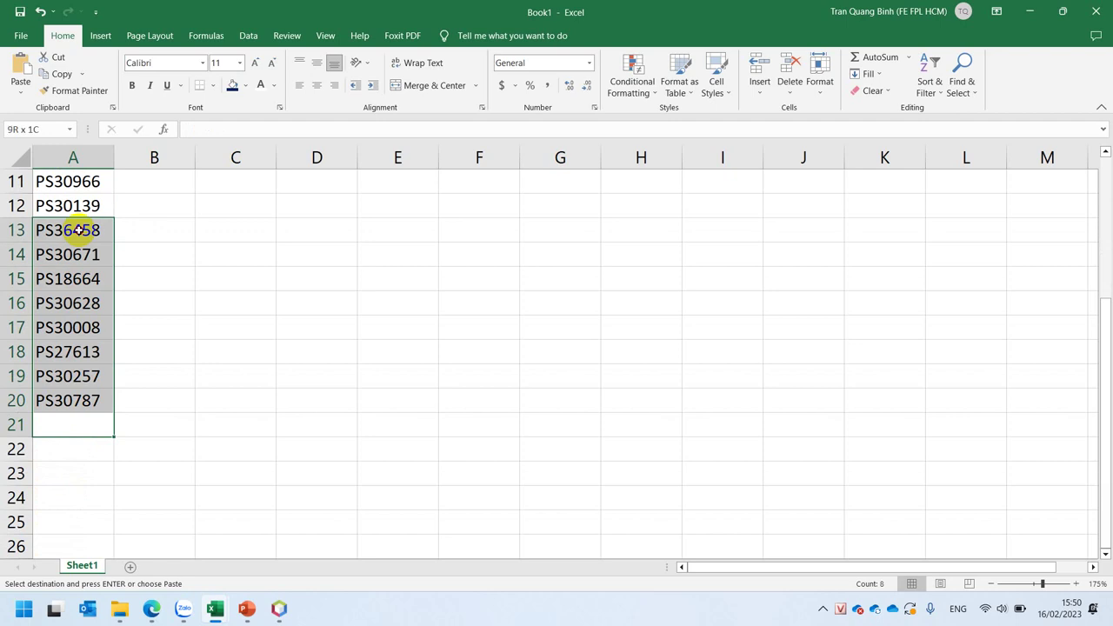
key("Escape")
key("Delete")
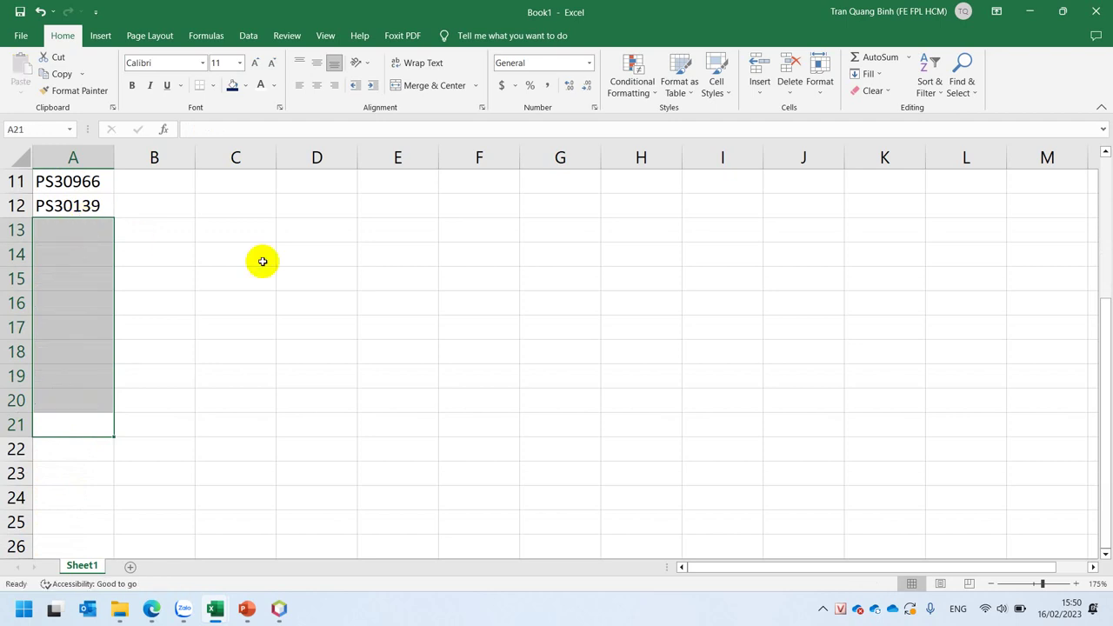
scroll(262, 261, "up", 4)
left_click(96, 182)
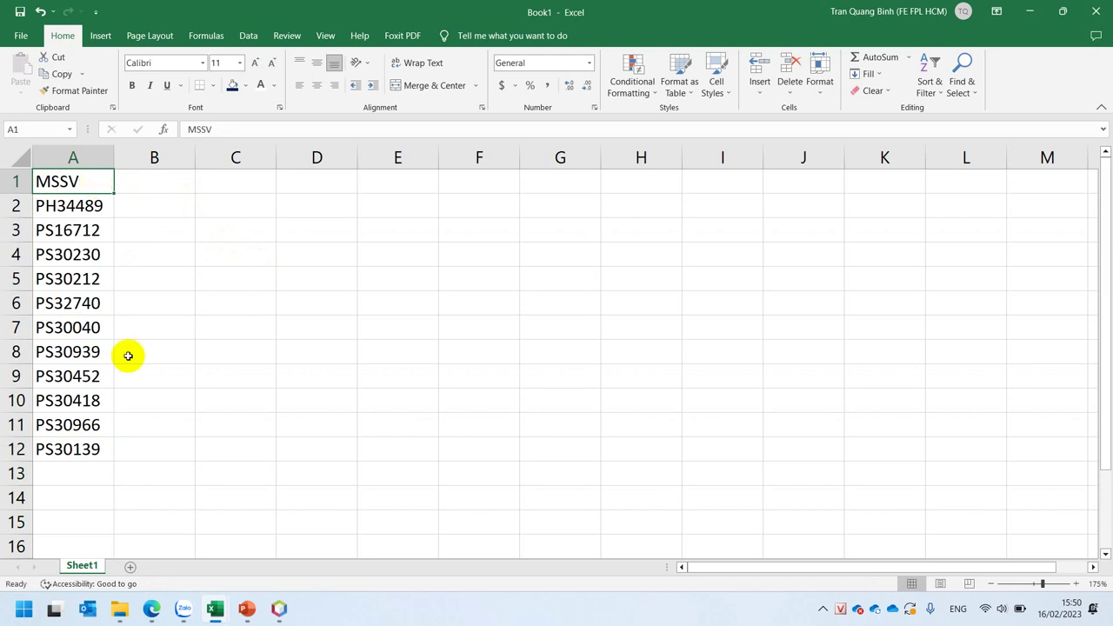
Add a sample student ID with the PD prefix in cell A13, below the last entry.
left_click(83, 465)
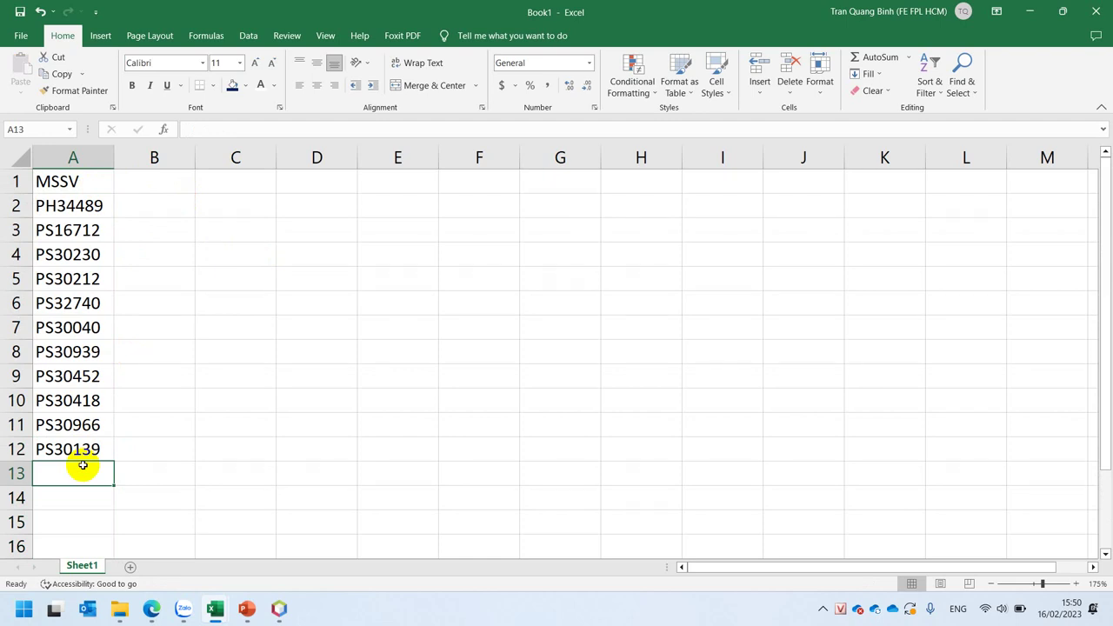
type("PD")
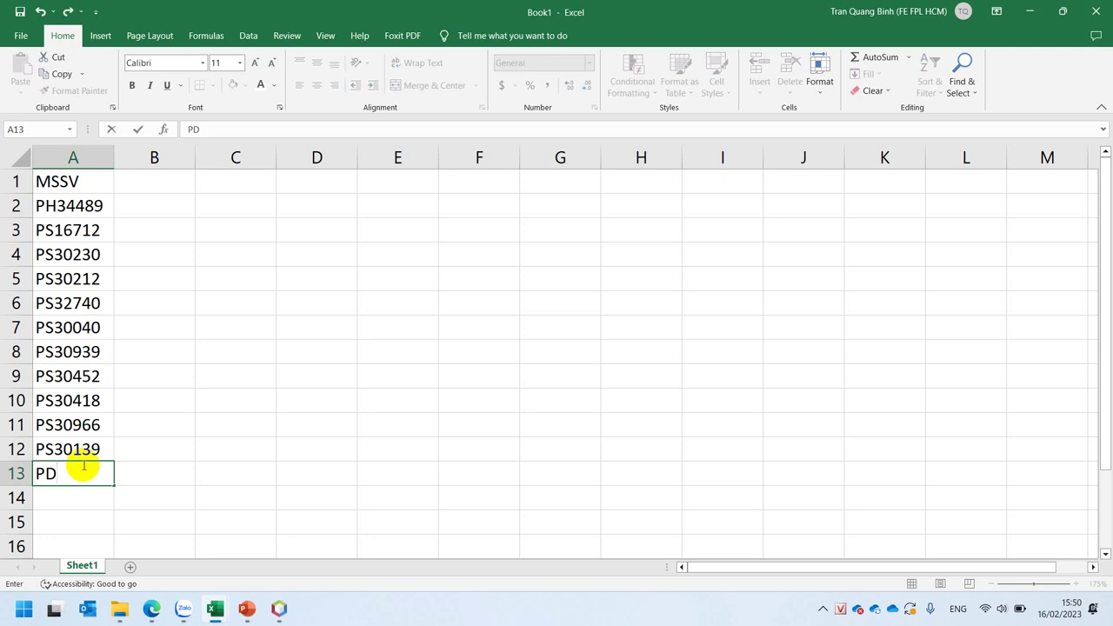
type("30999")
key("Return")
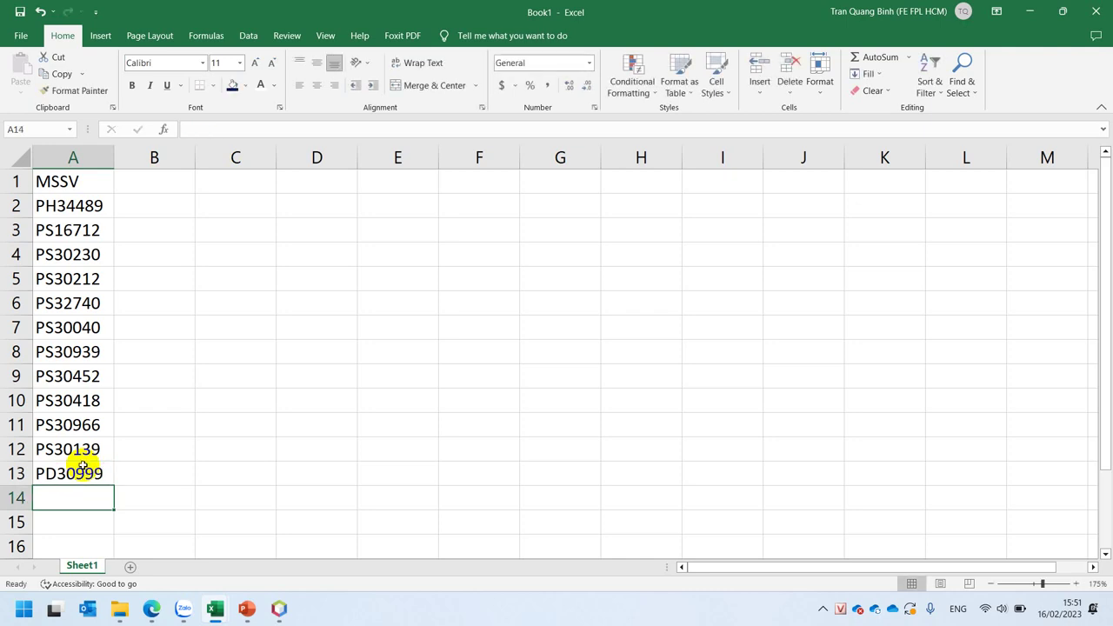
left_click(83, 467)
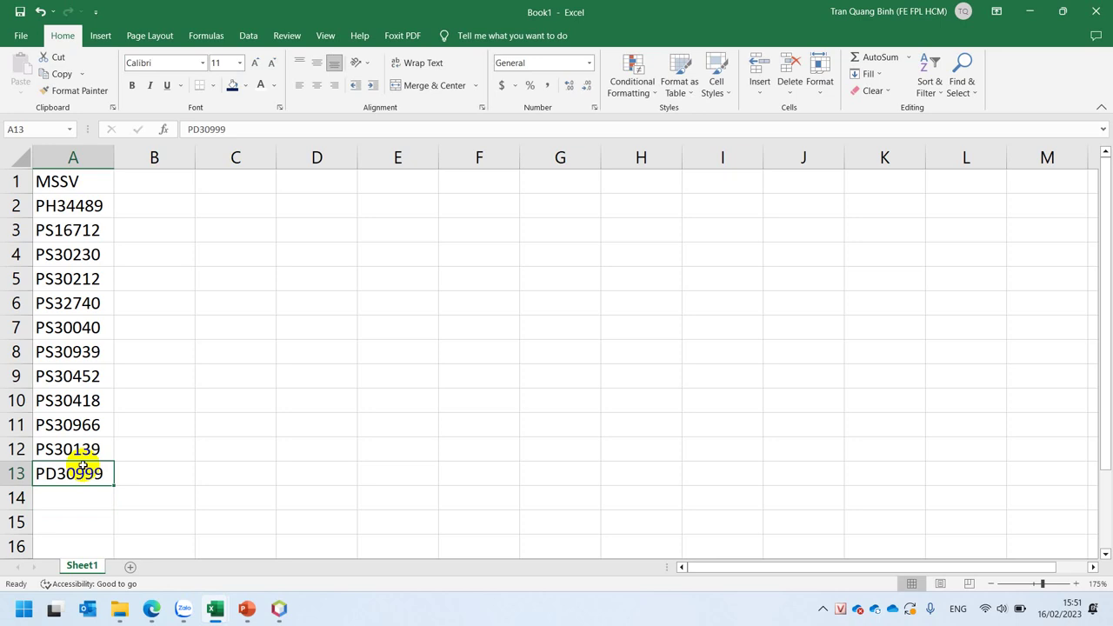
Enter the prefix list "PS/PH/PK/PD/PC" in cell C1 and autofit column C to it.
left_click(91, 181)
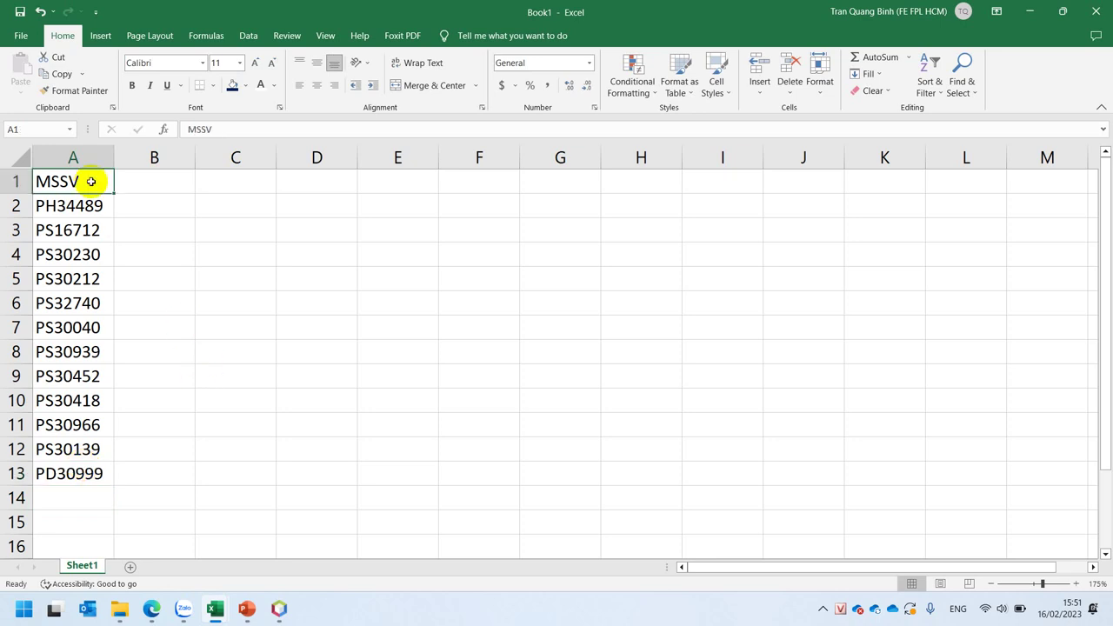
left_click(216, 180)
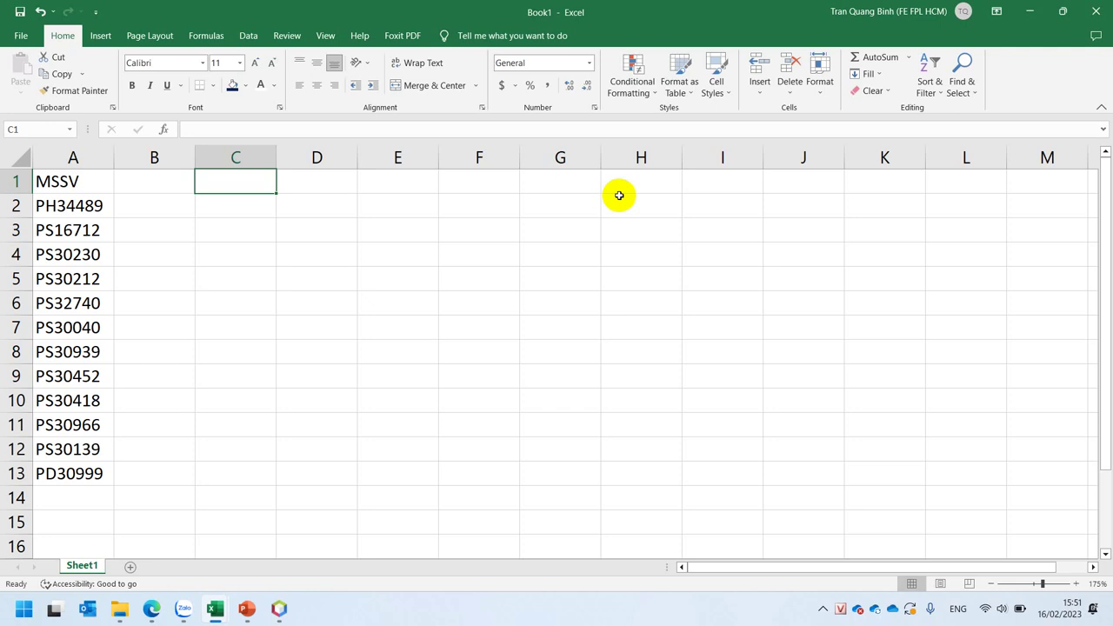
type("PS/")
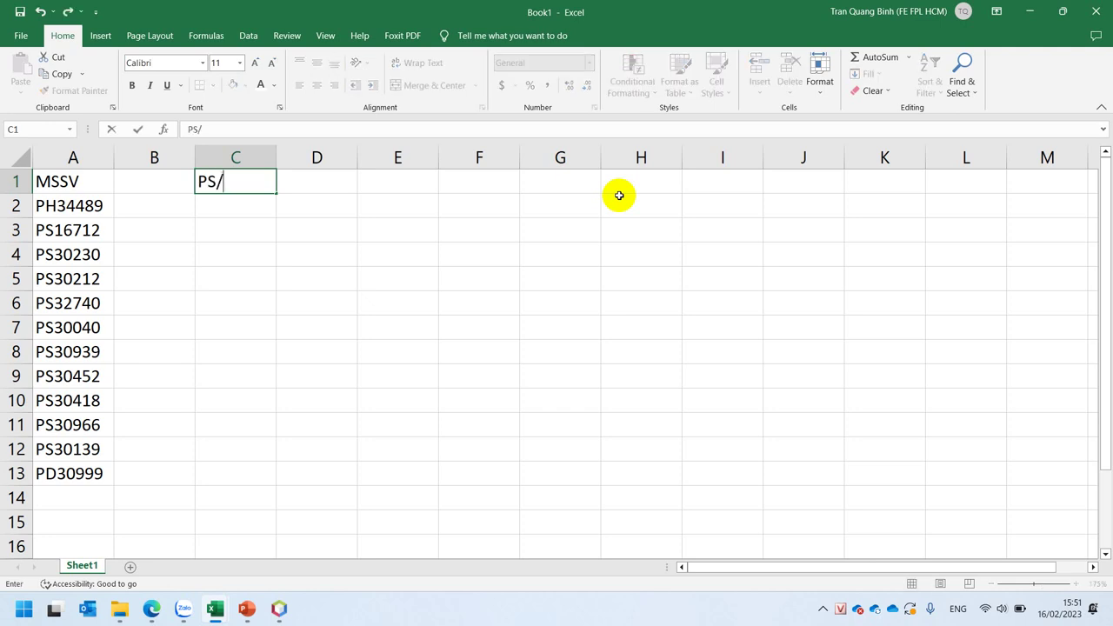
type("PH/PK/")
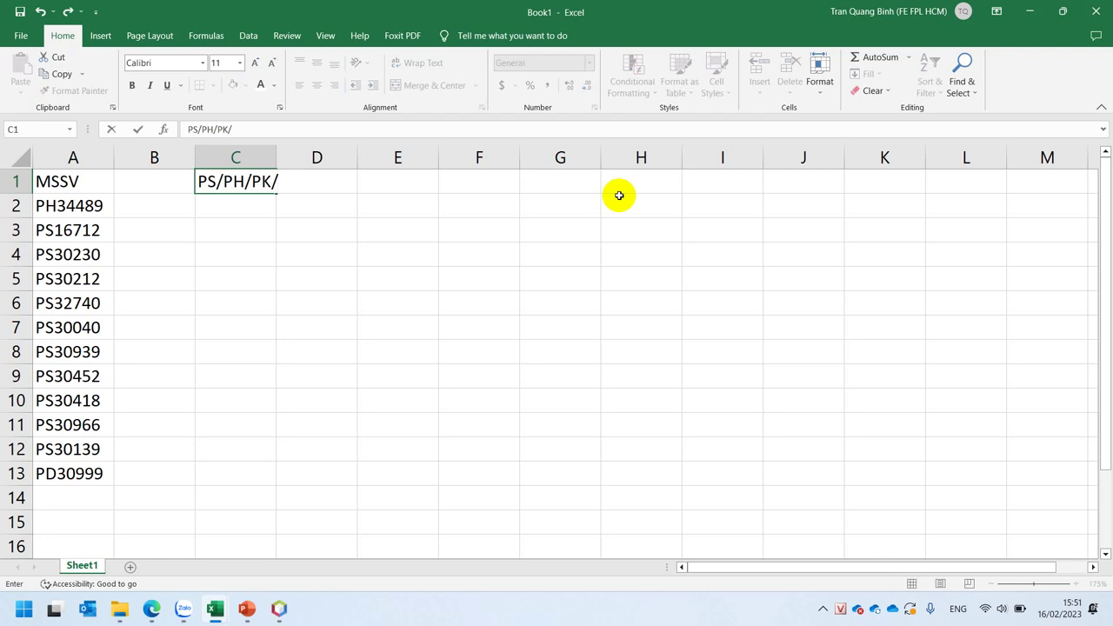
type("PD/PC")
key("Return")
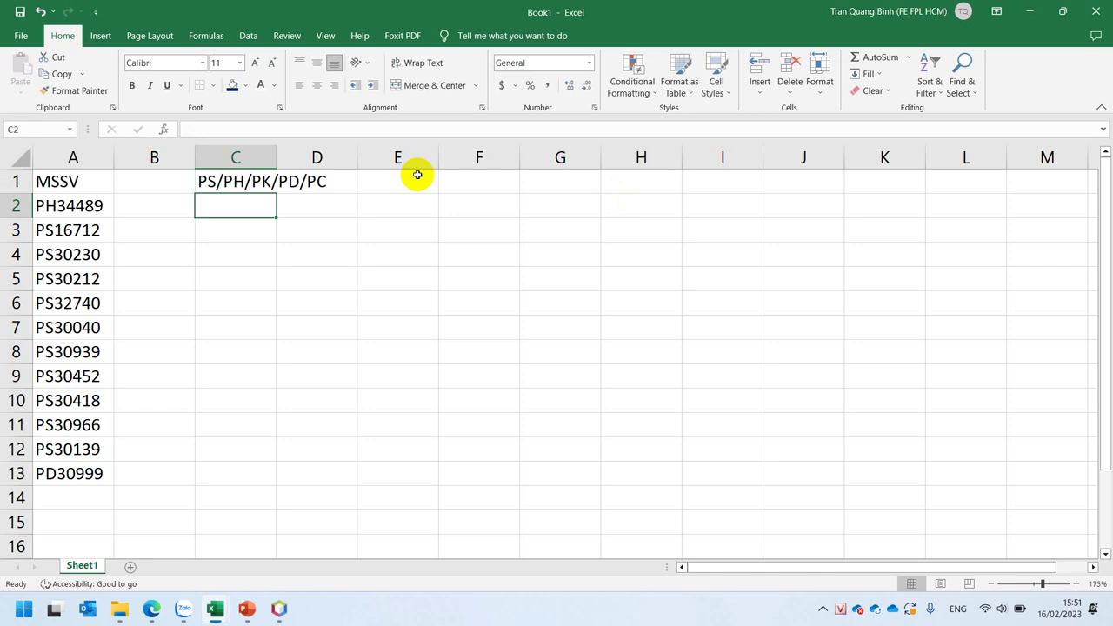
double_click(275, 157)
left_click(273, 181)
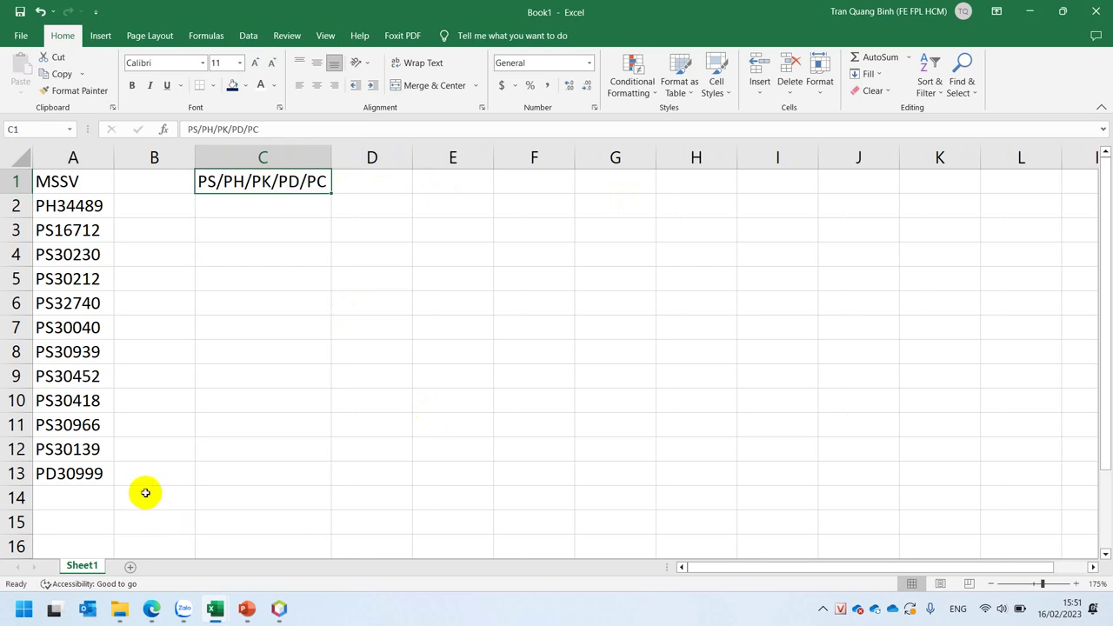
left_click(88, 473)
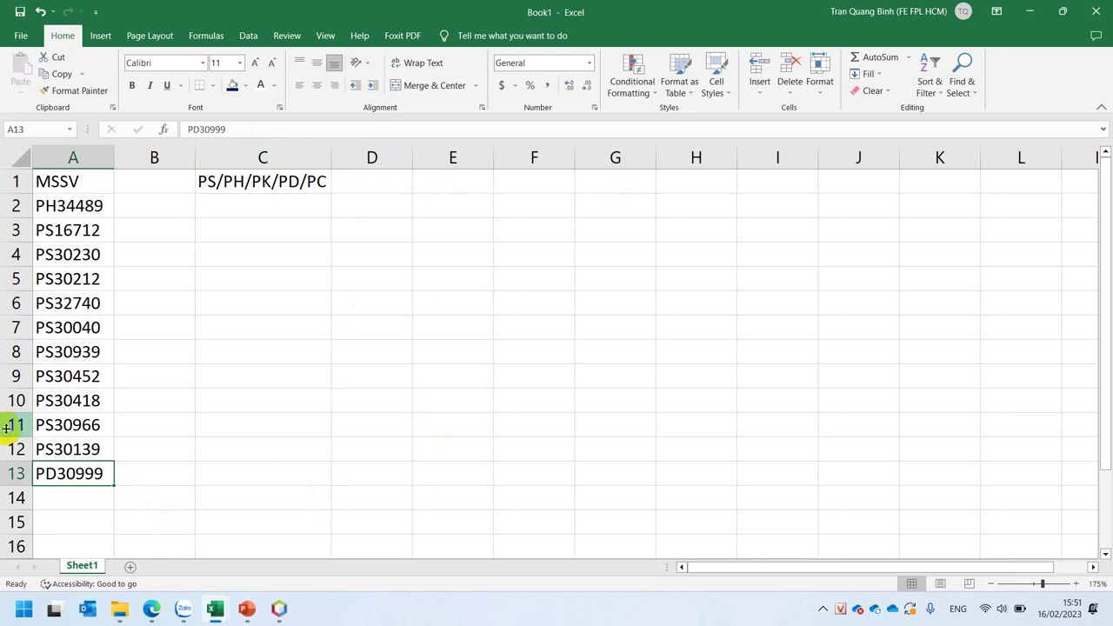
Add a sample student ID with the unlisted PA prefix and five digits in cell A14.
left_click(47, 500)
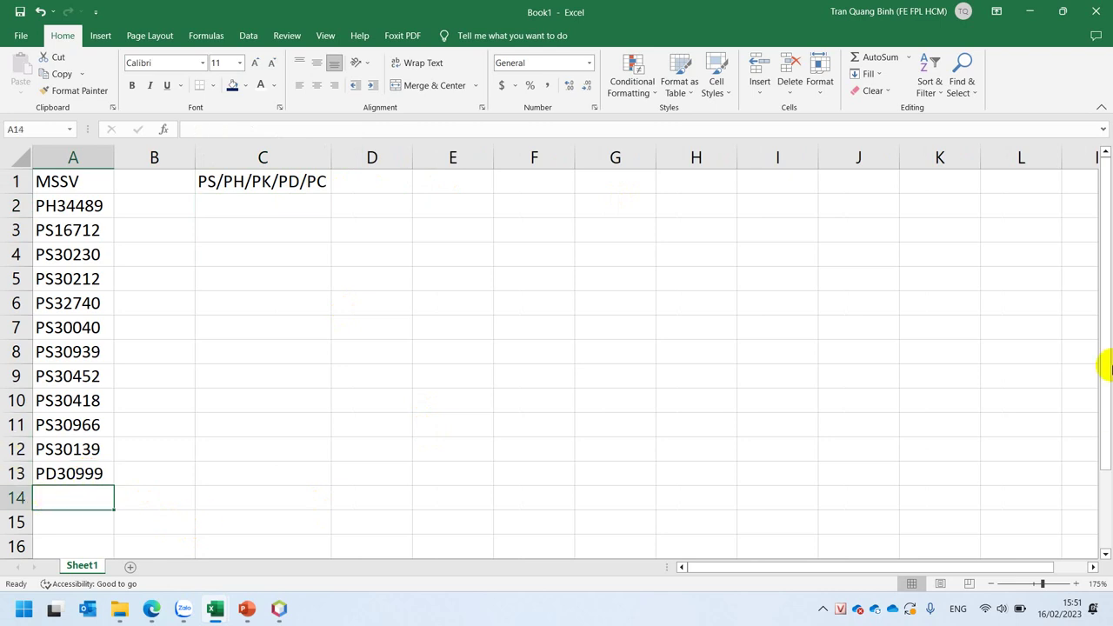
type("pa")
key("BackSpace")
key("BackSpace")
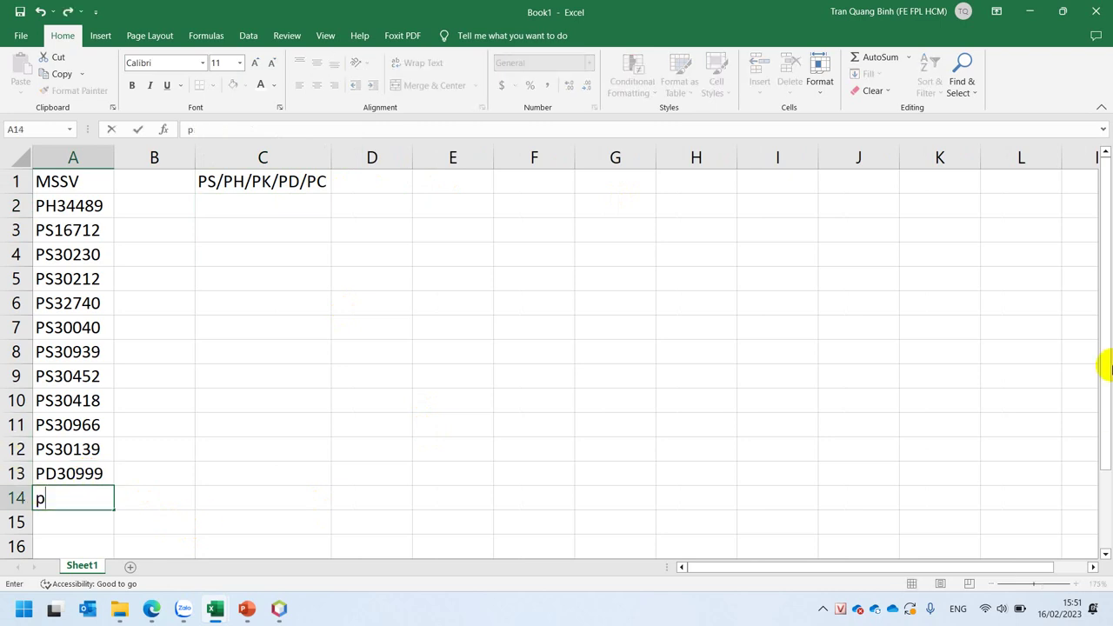
type("PA30999")
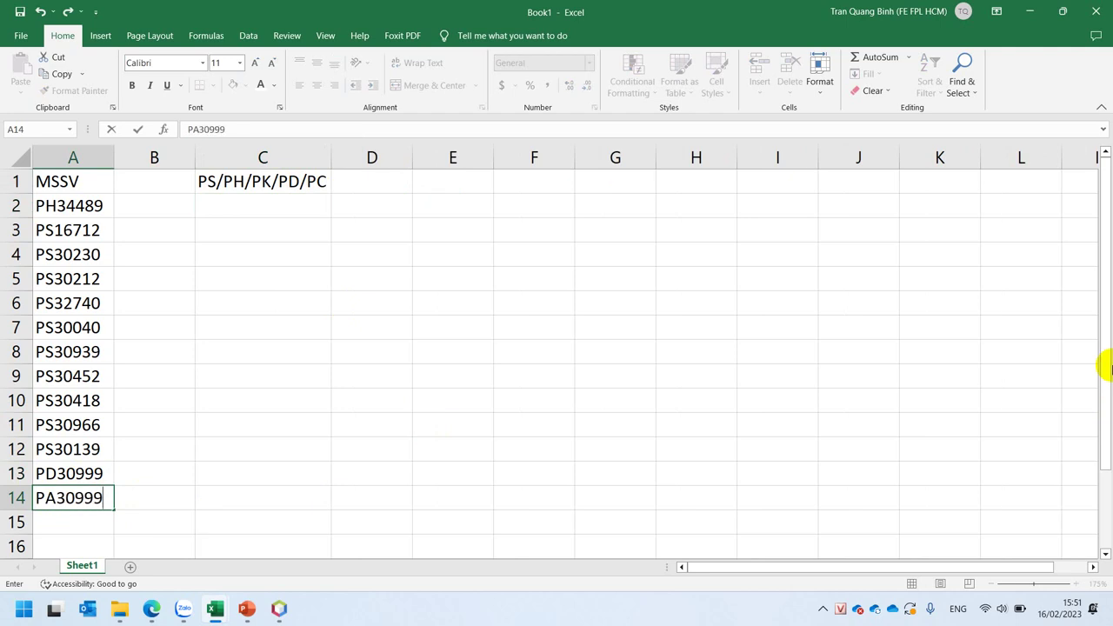
key("Return")
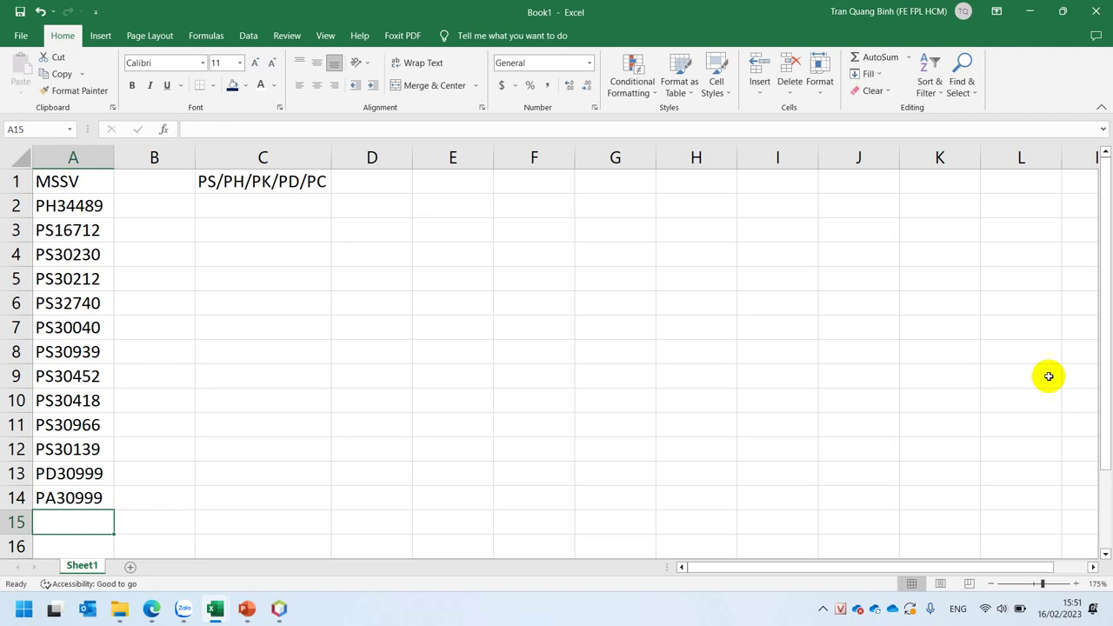
Fill cell A14 with the standard orange color to mark its ID as invalid.
left_click(81, 491)
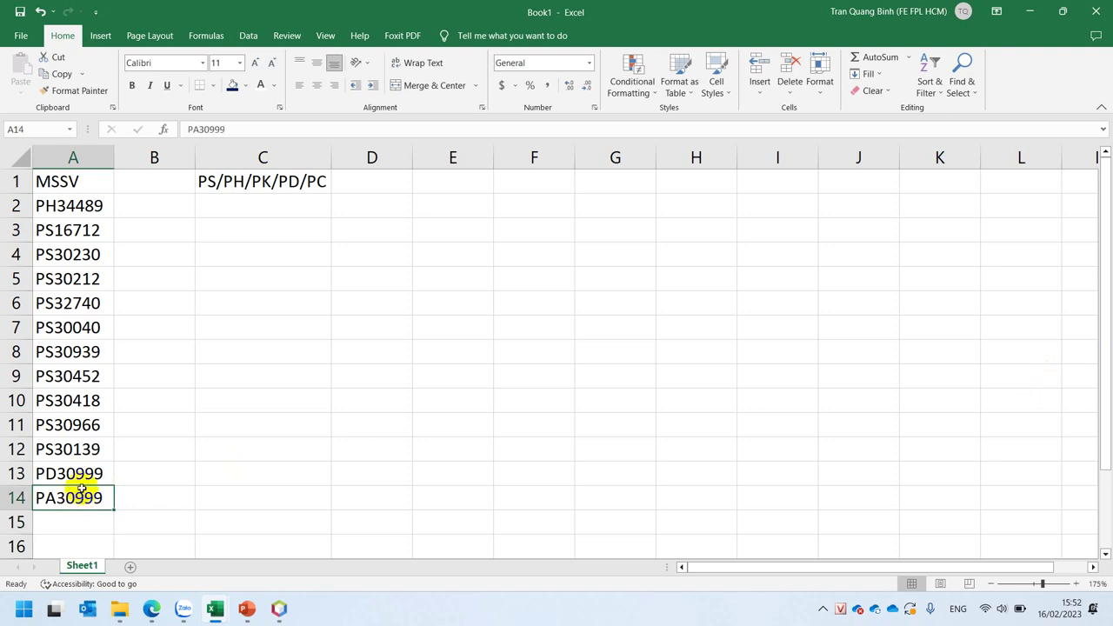
left_click(246, 85)
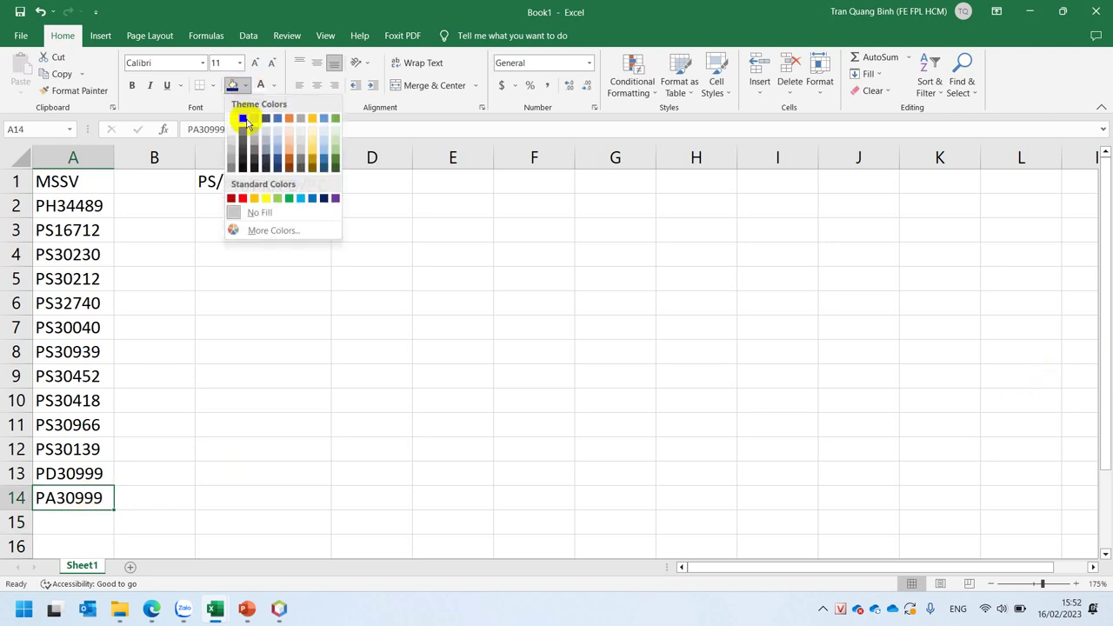
left_click(253, 200)
left_click(311, 348)
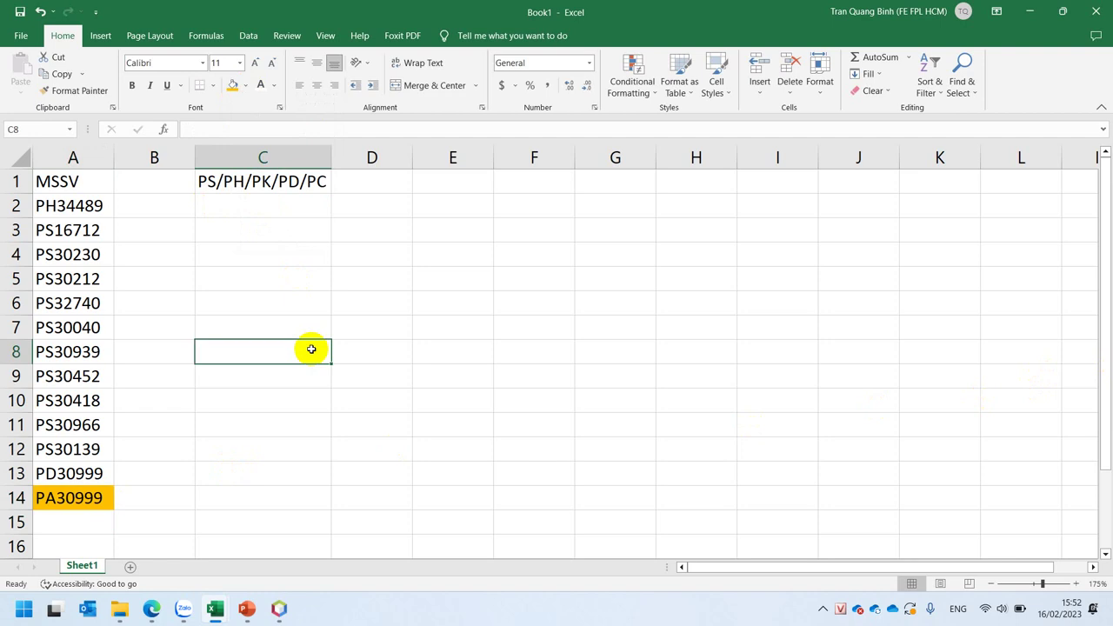
left_click(95, 469)
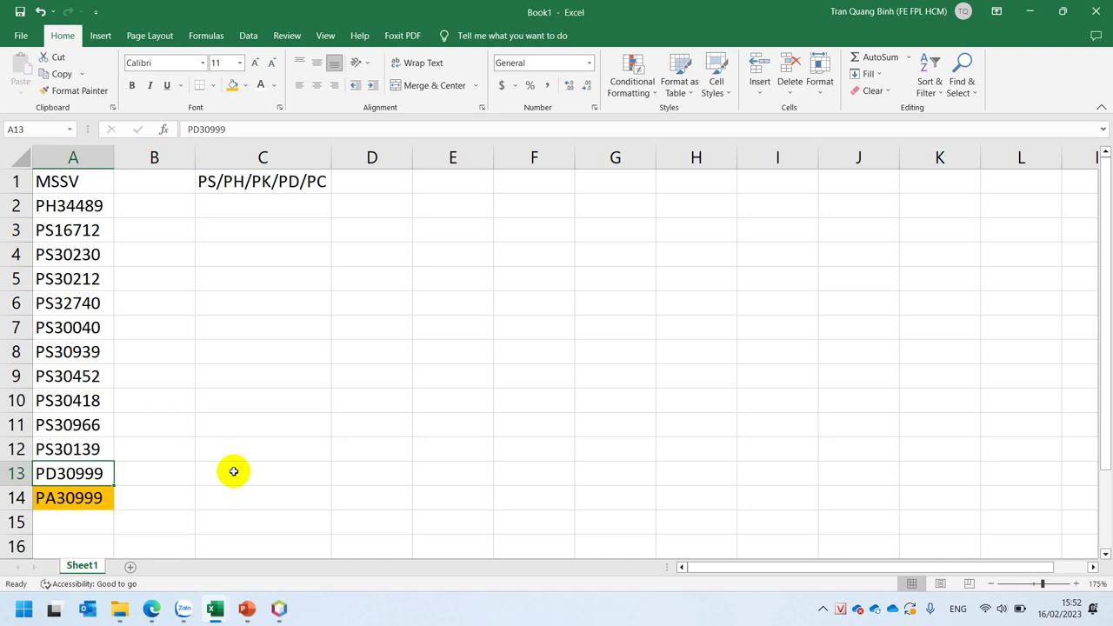
left_click(80, 498)
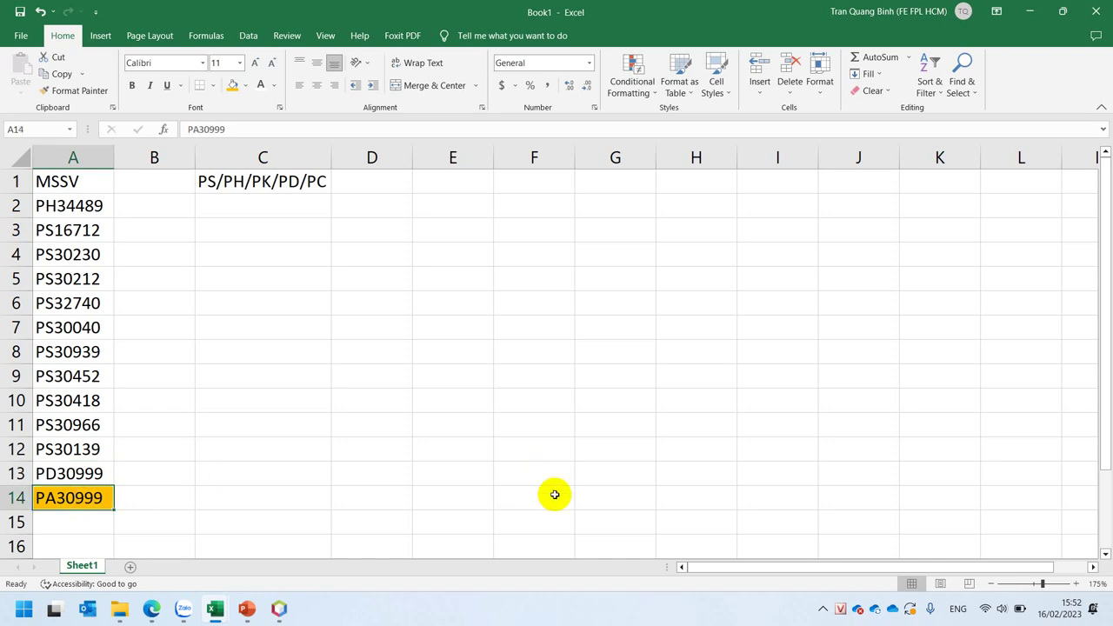
Enter a seven-digit sample student ID without any letter prefix in cell A15.
left_click(82, 521)
type("1")
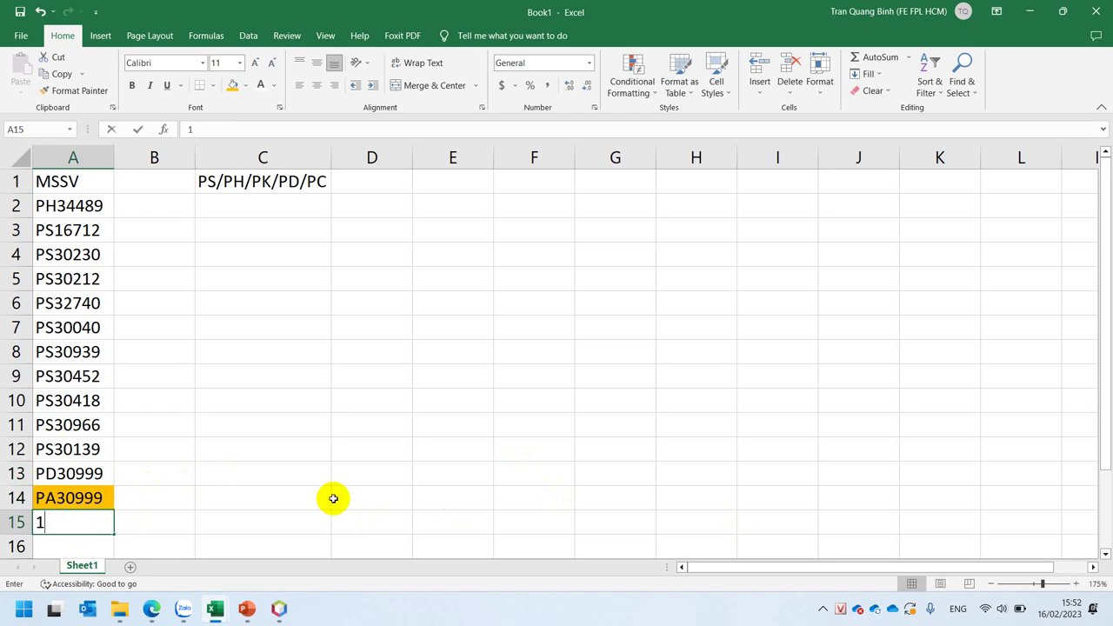
type("234567")
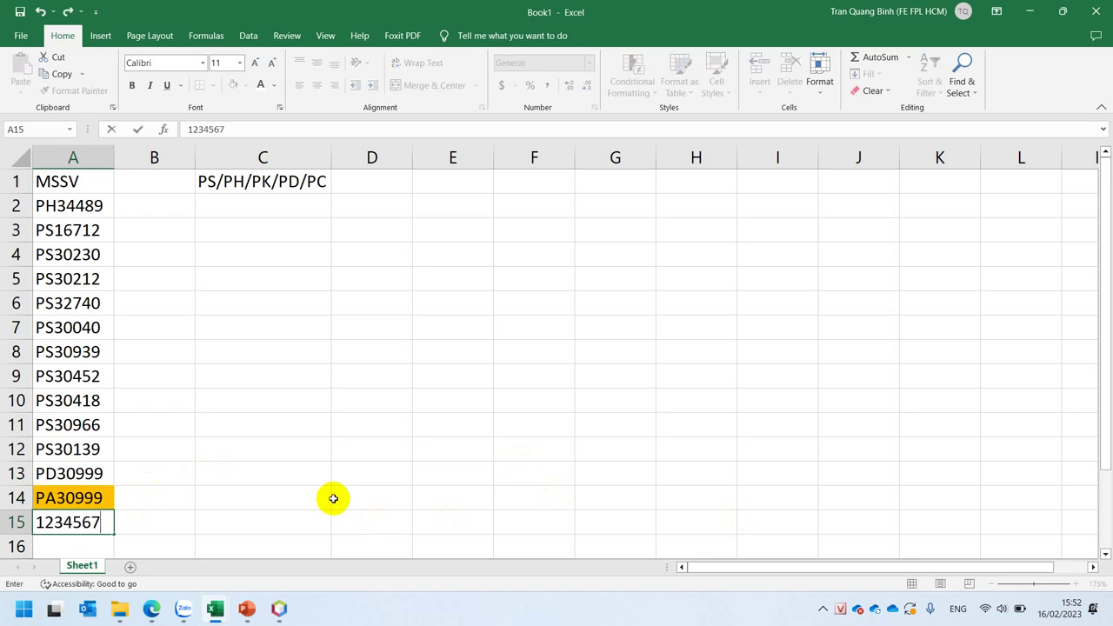
left_click(333, 498)
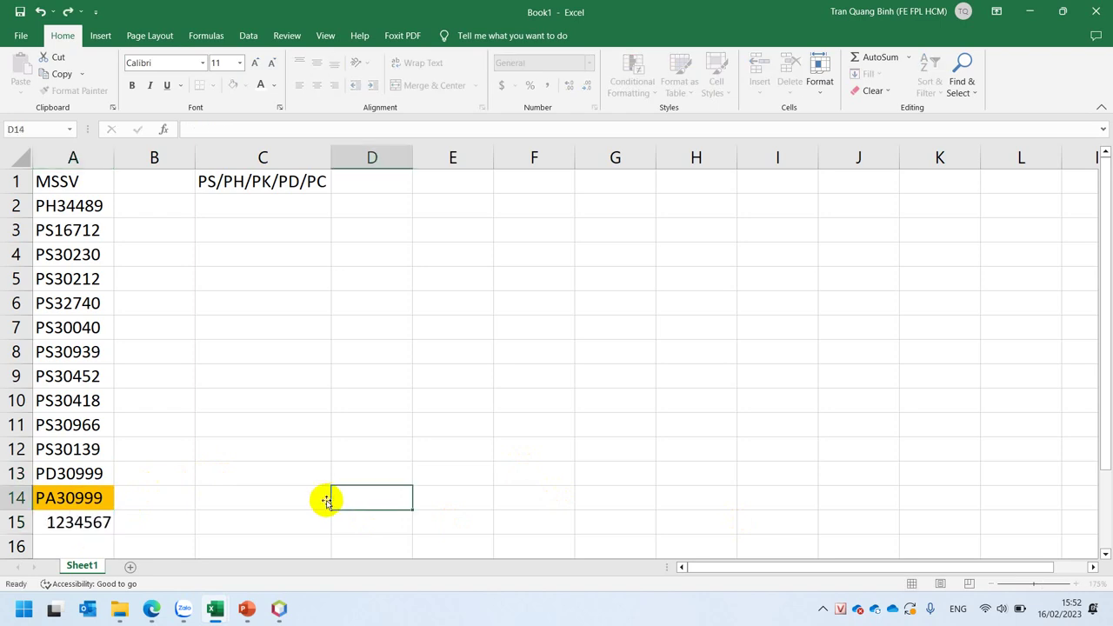
Enter a too-short sample student ID in cell A16, with the PS prefix and only four digits.
left_click(58, 543)
type("PS")
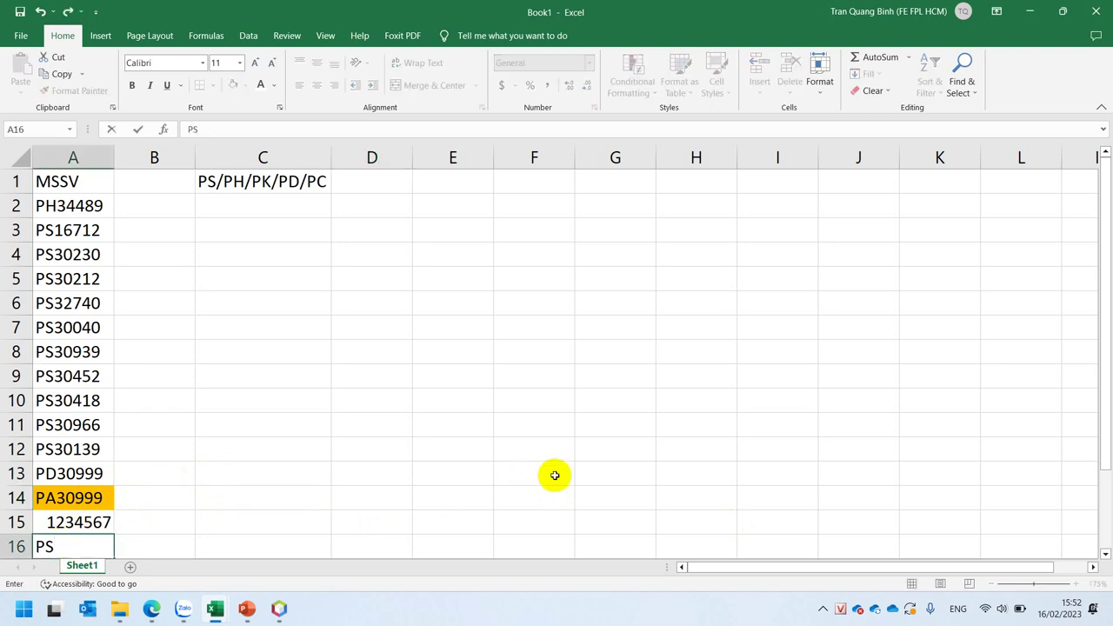
type("3099")
key("Return")
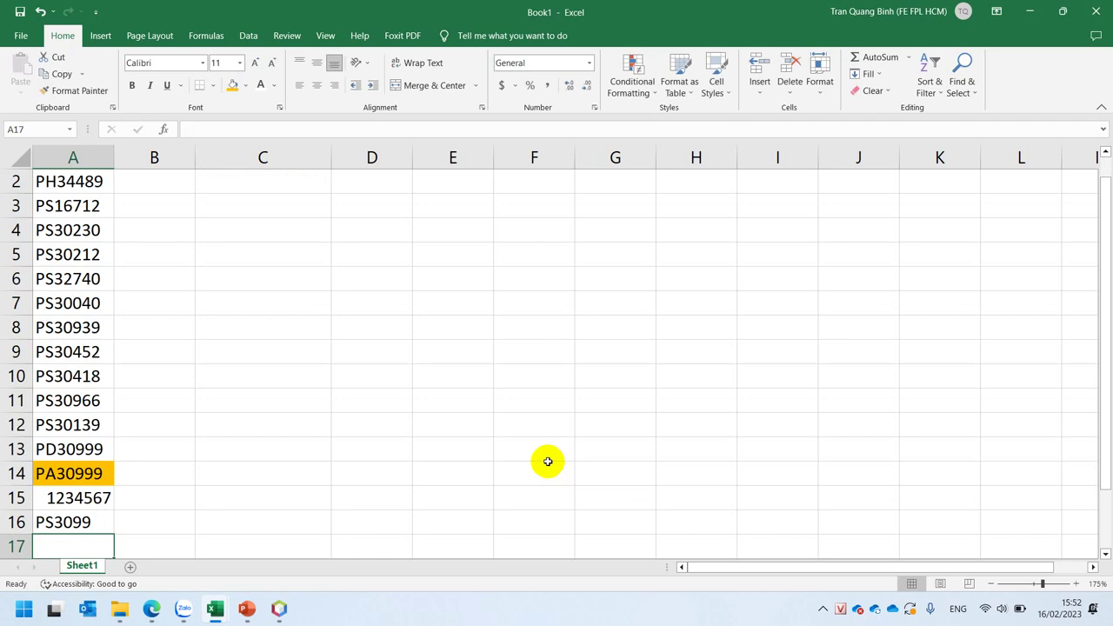
Fill cells A15 and A16 with the same orange as cell A14.
left_click(77, 522)
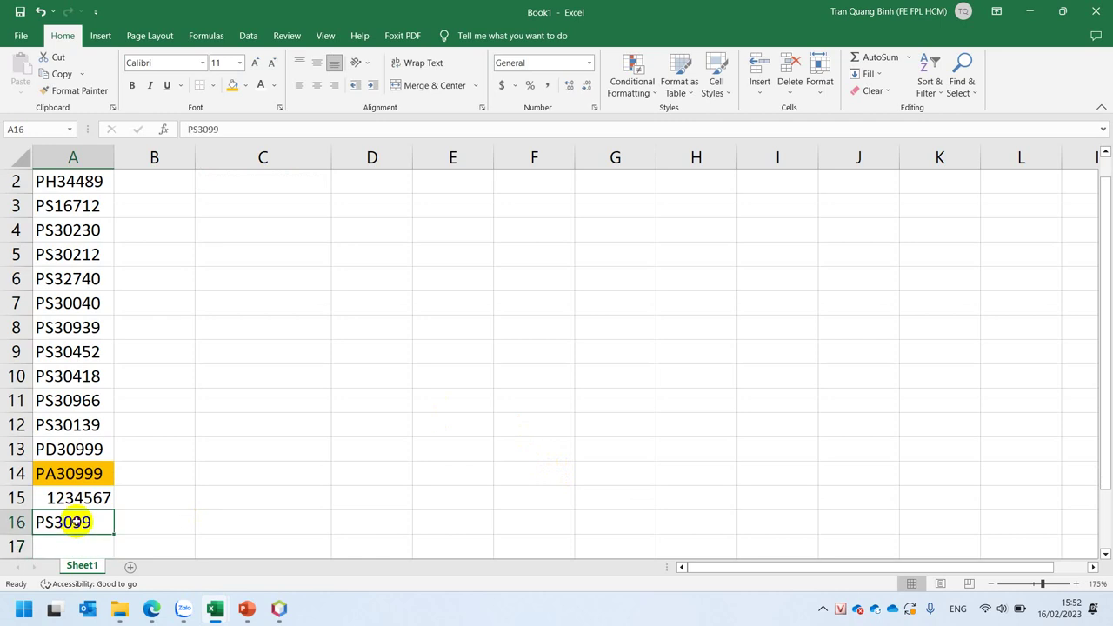
left_click(235, 86)
left_click(297, 310)
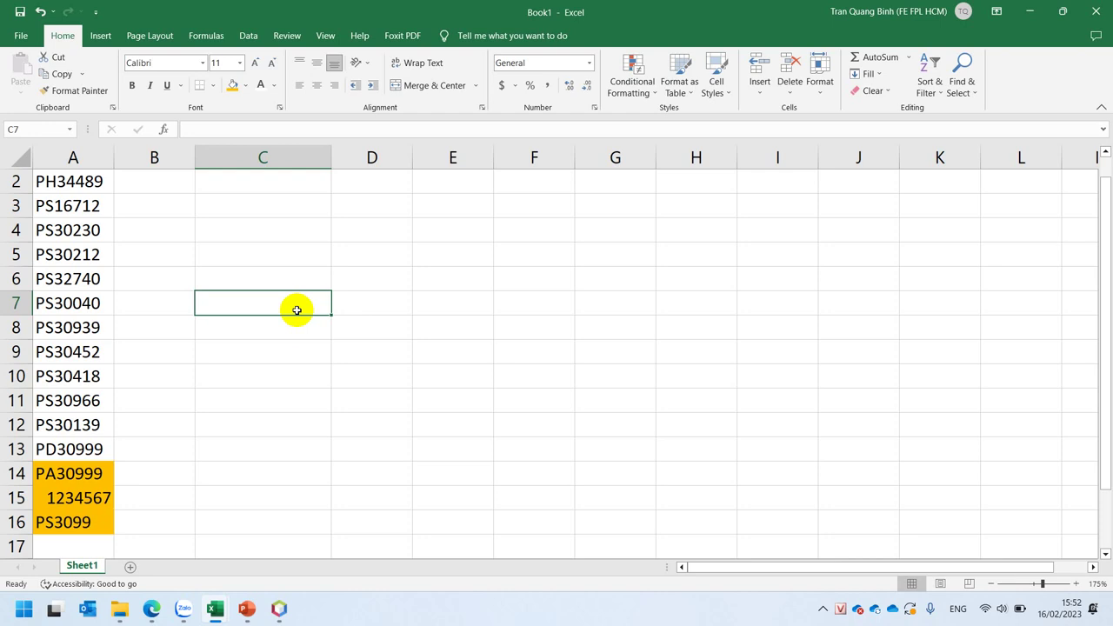
Review the orange invalid IDs in A14:A16 against the valid ID in A13 and the prefix list in C1.
left_click(93, 470)
left_click(89, 501)
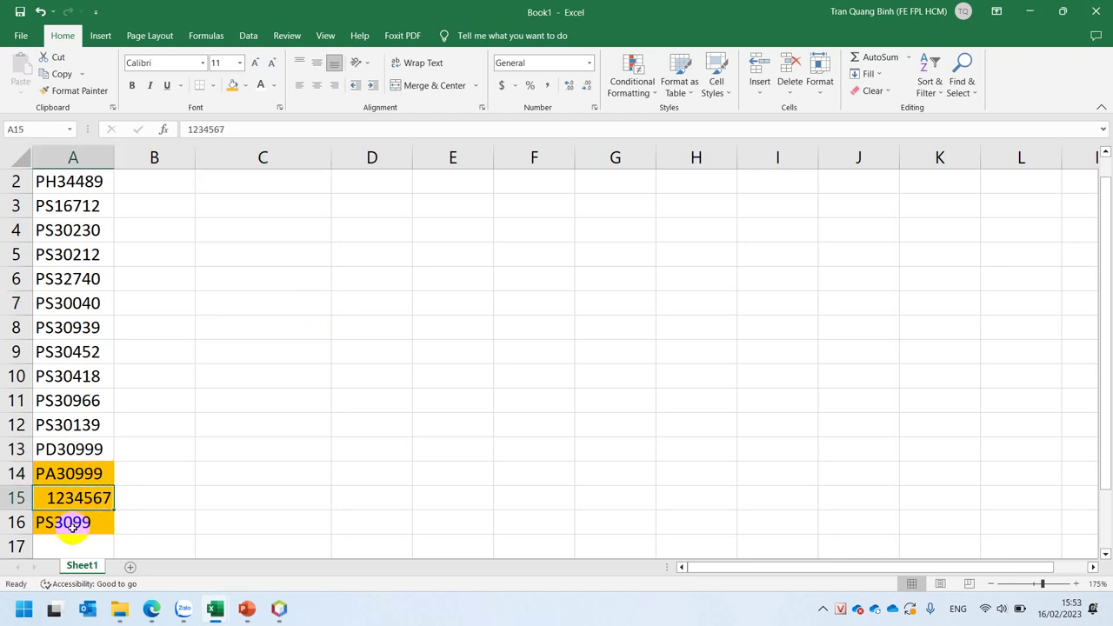
left_click(73, 522)
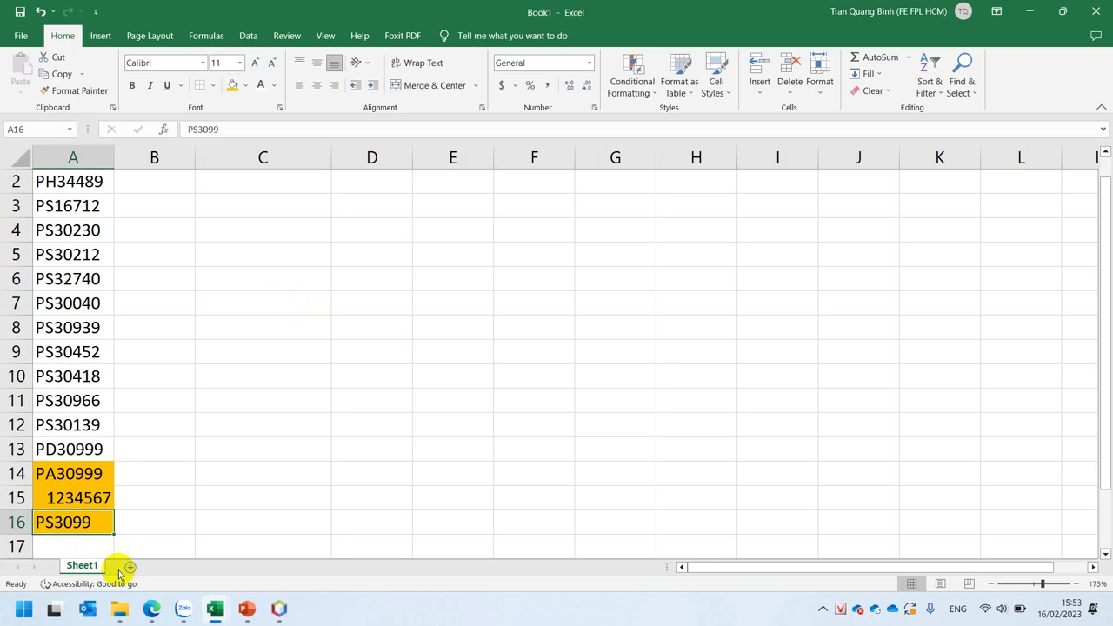
left_click(78, 448)
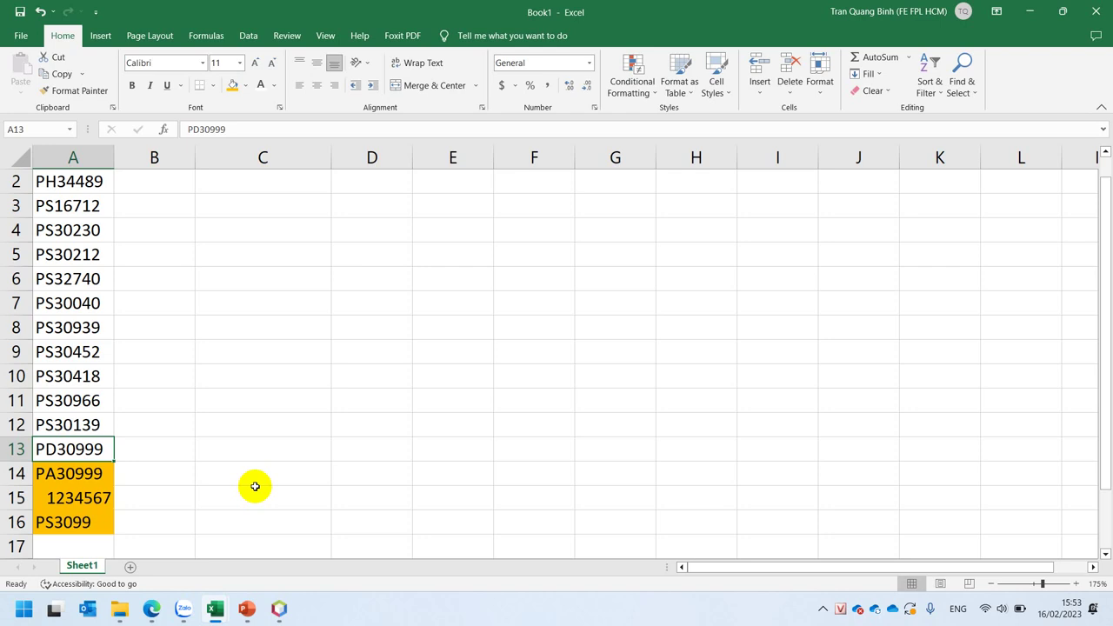
left_click_drag(82, 473, 70, 520)
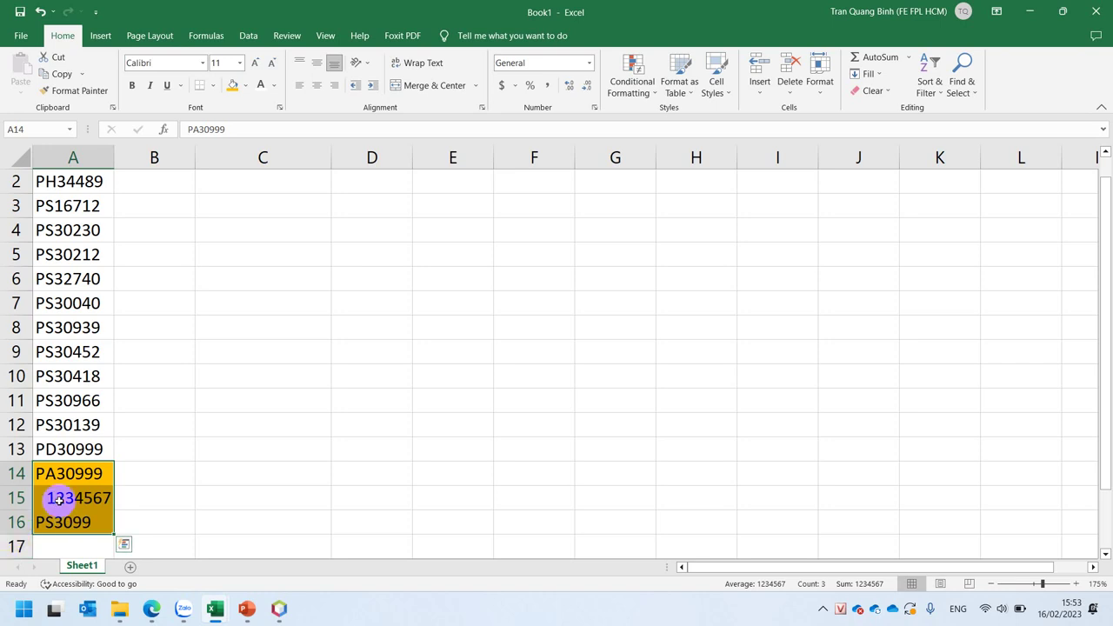
left_click(58, 498)
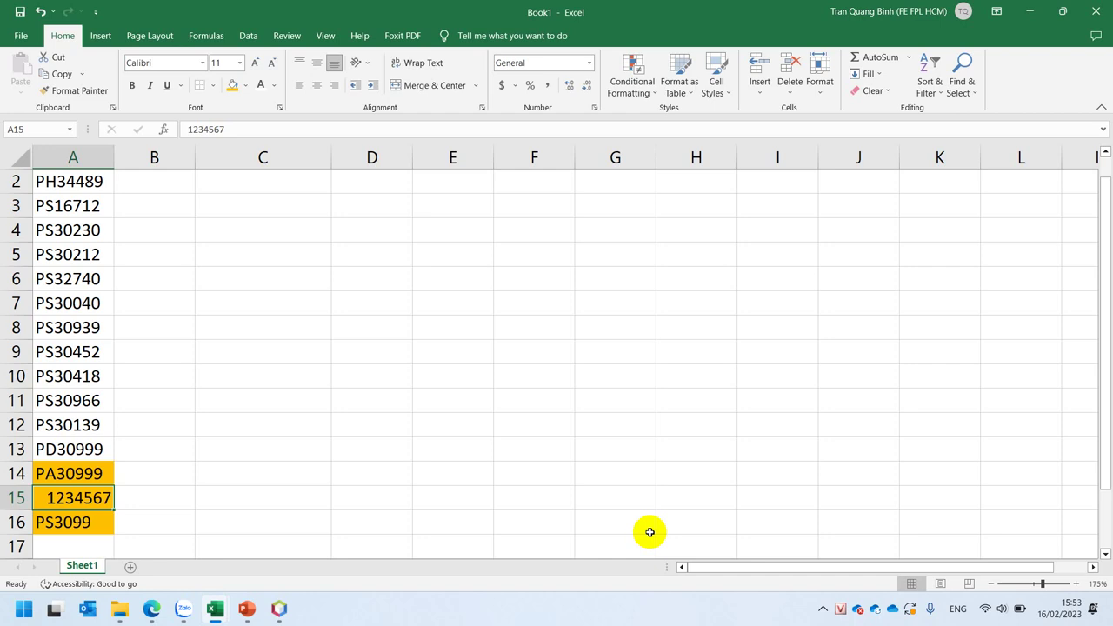
scroll(650, 532, "up", 1)
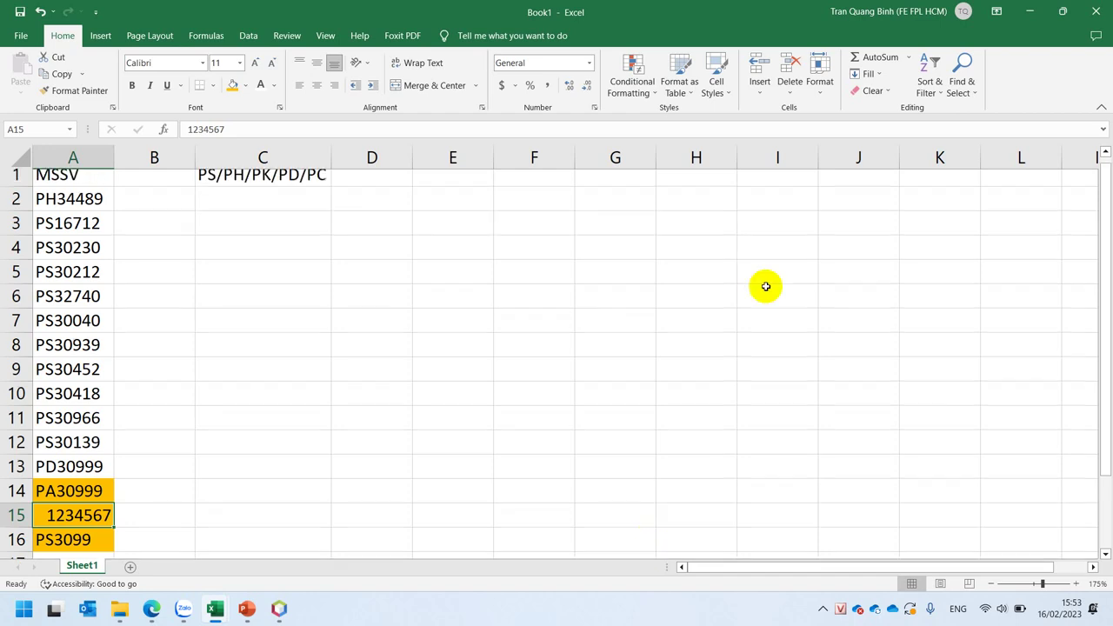
left_click(239, 183)
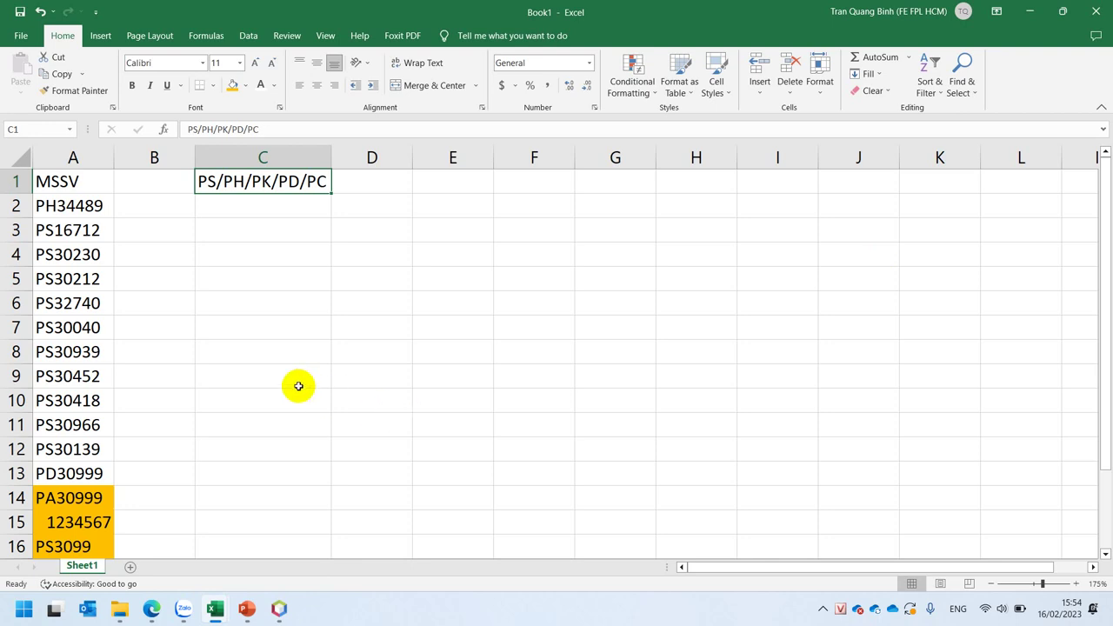
Switch to the PowerPoint lesson and highlight the example pattern [0-9]{3,7} on regular expression slide 15.
left_click(249, 608)
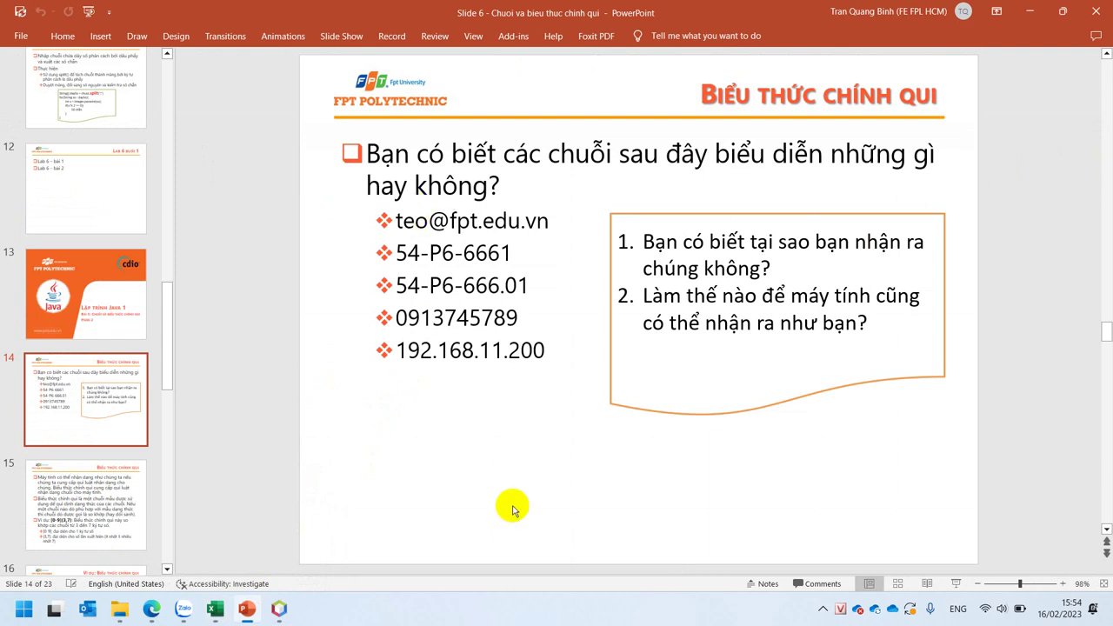
key("Page_Down")
key("Page_Down")
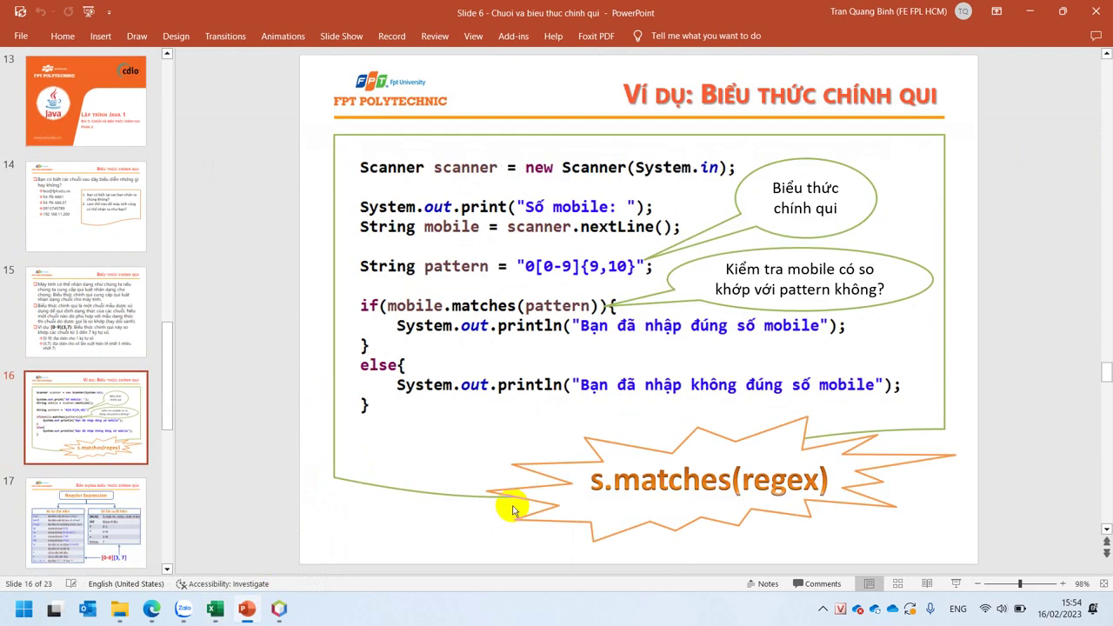
key("Page_Up")
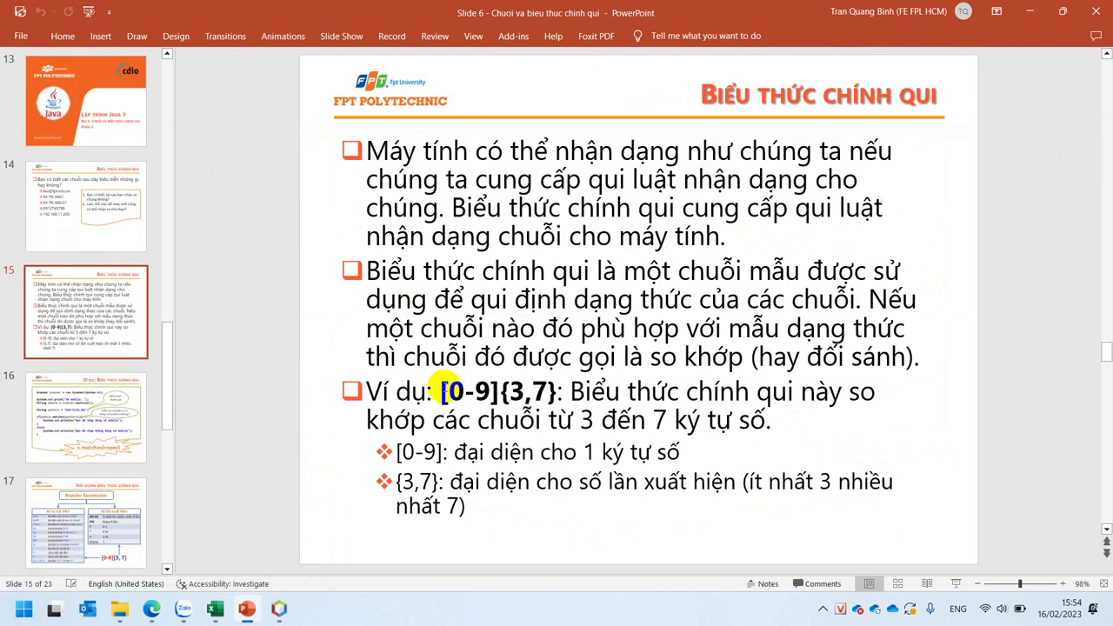
left_click_drag(440, 391, 561, 391)
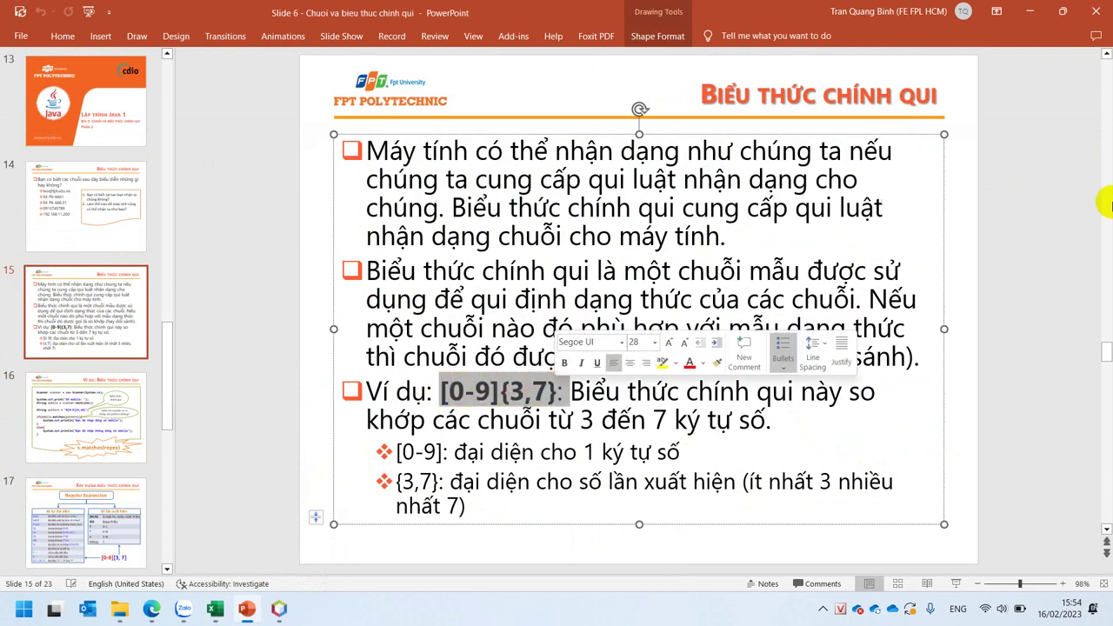